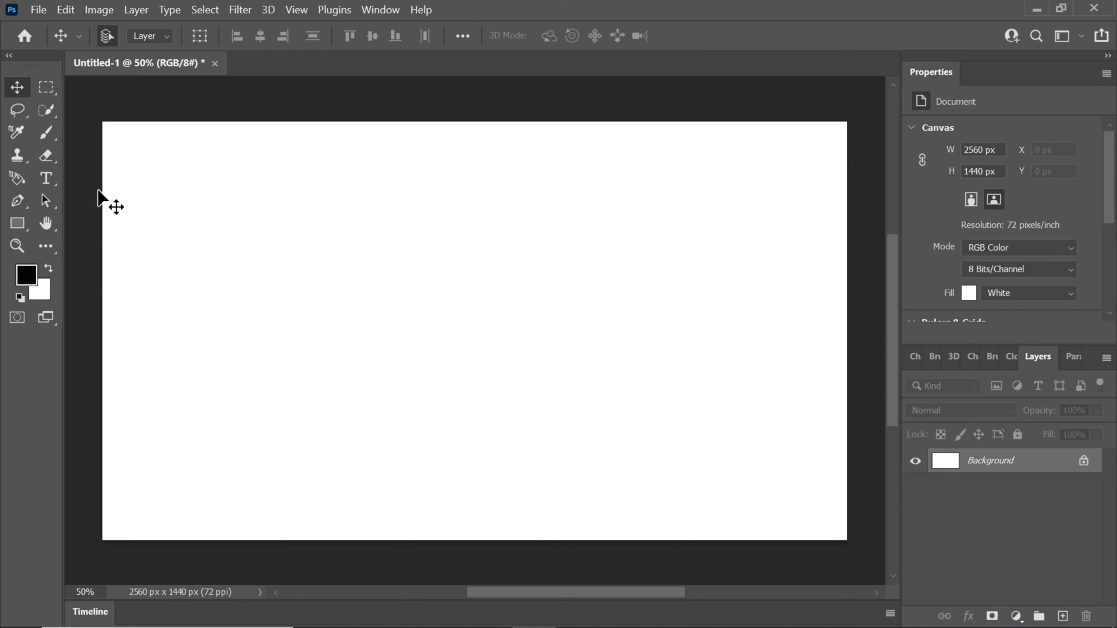
- Type 'HCA' in large 900 pt Designer lettering and drag it down near the canvas centre
{"action": "left_click", "coordinate": [44, 179]}
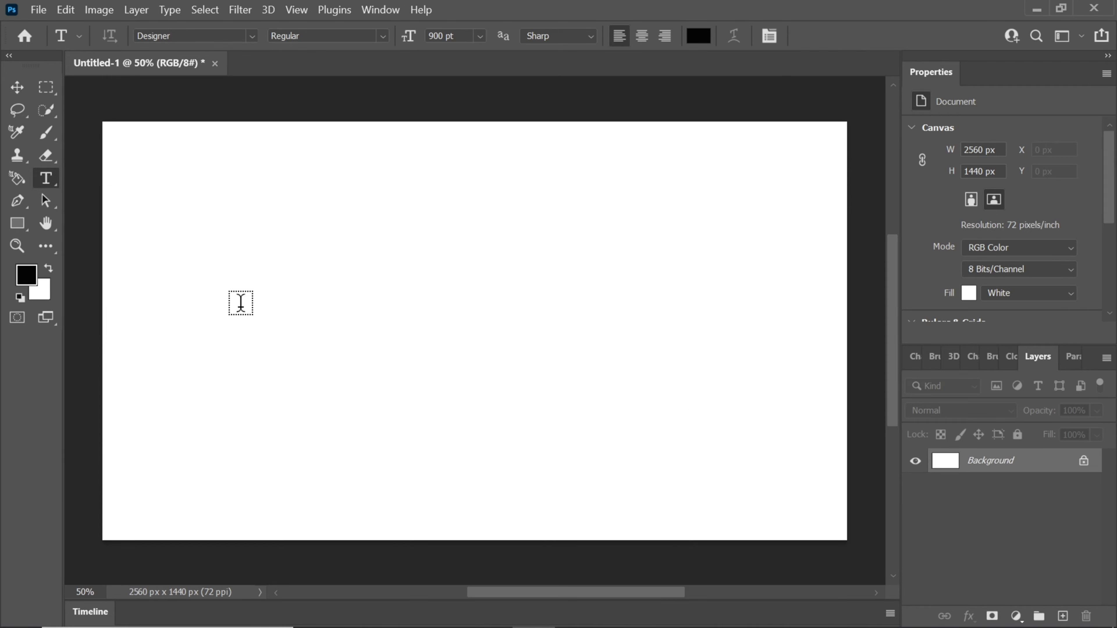
{"action": "left_click", "coordinate": [203, 326]}
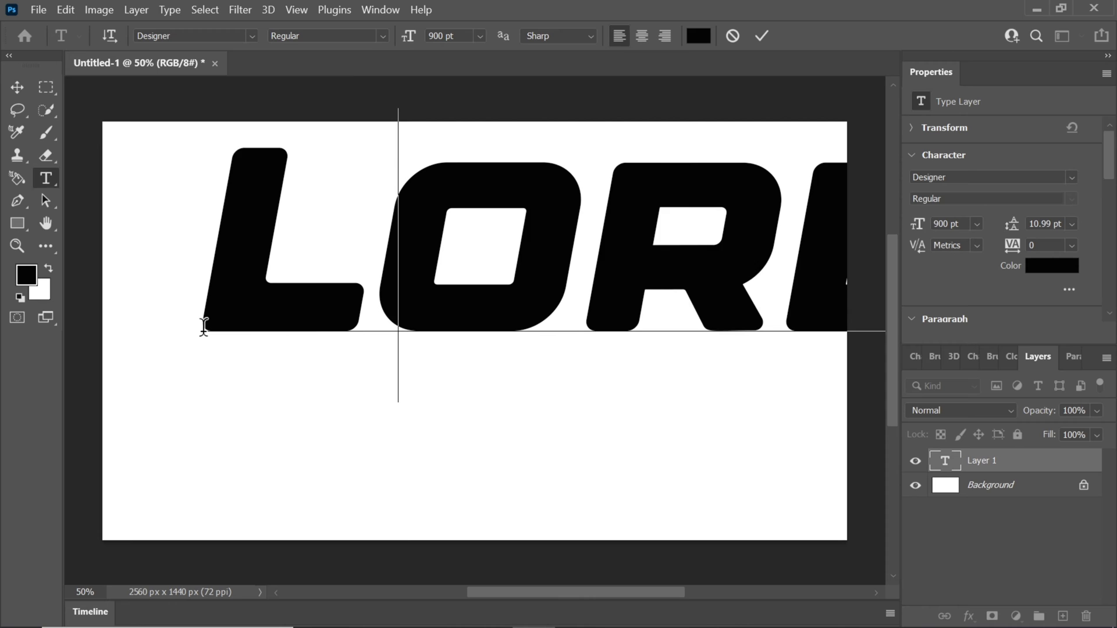
{"action": "type", "text": "HCA"}
{"action": "left_click", "coordinate": [763, 36]}
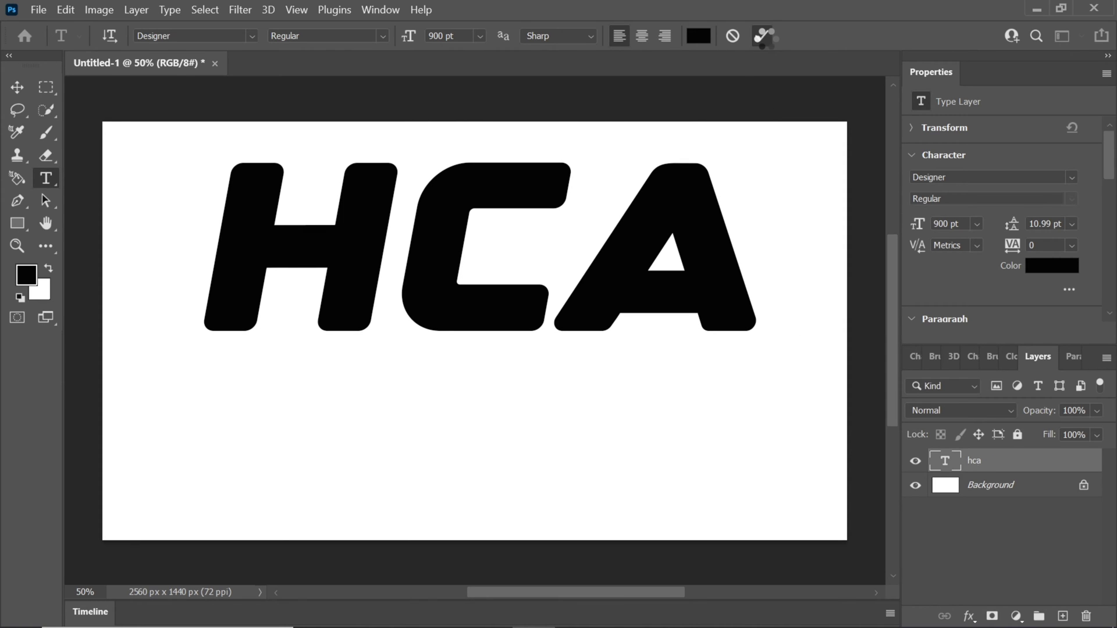
{"action": "left_click", "coordinate": [17, 87]}
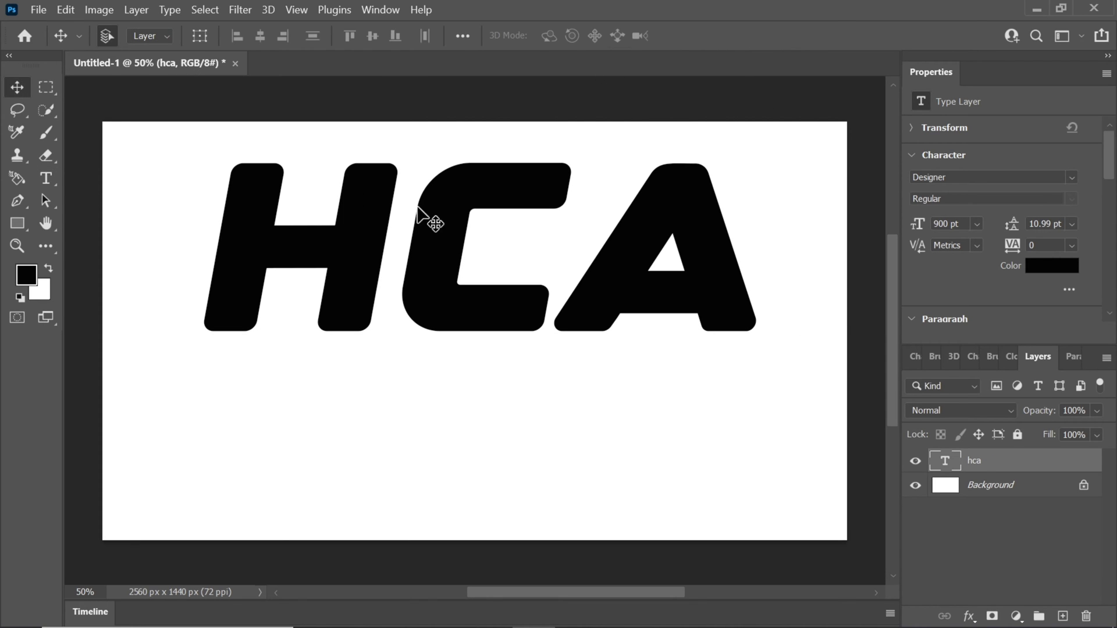
{"action": "left_click_drag", "start_coordinate": [440, 277], "coordinate": [436, 309]}
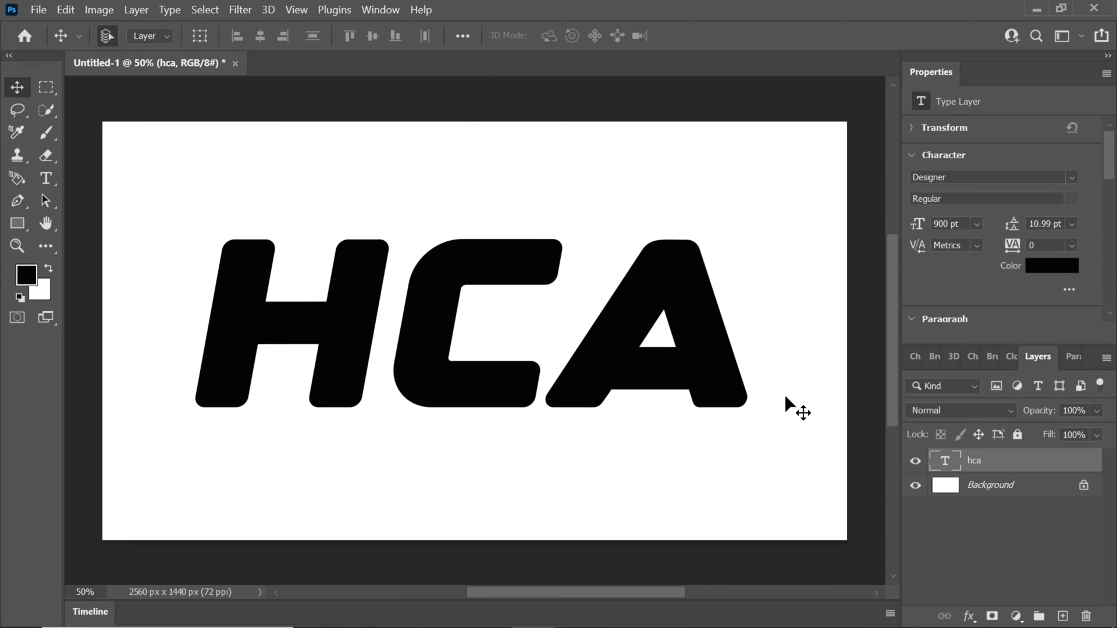
- Rasterize the HCA type layer and cut the H onto its own Layer 1
{"action": "right_click", "coordinate": [983, 463]}
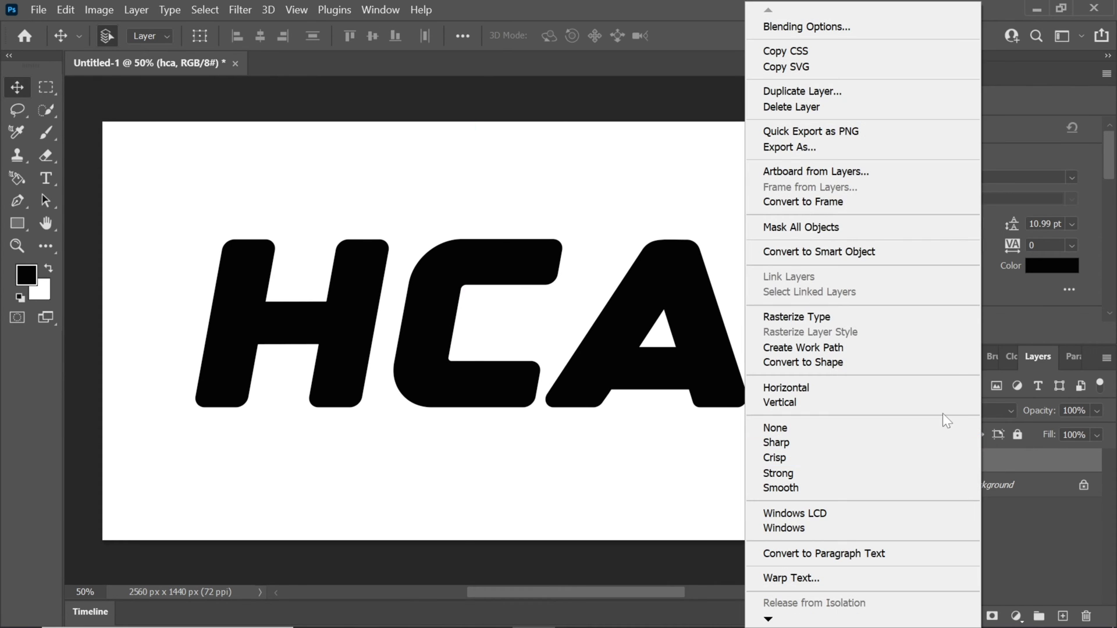
{"action": "left_click", "coordinate": [861, 324]}
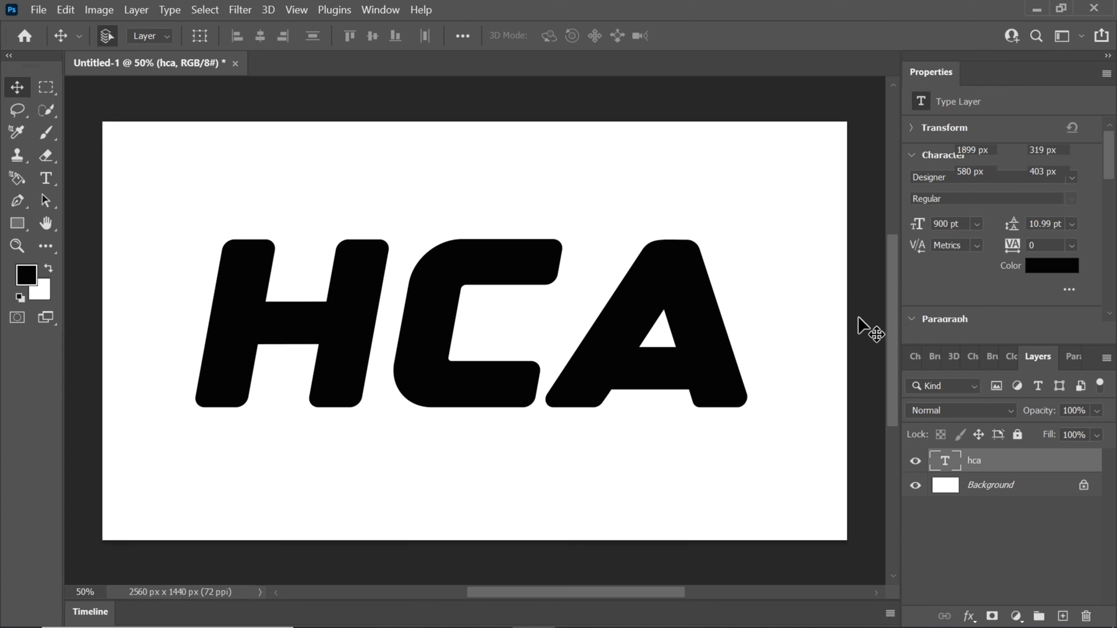
{"action": "left_click", "coordinate": [17, 109]}
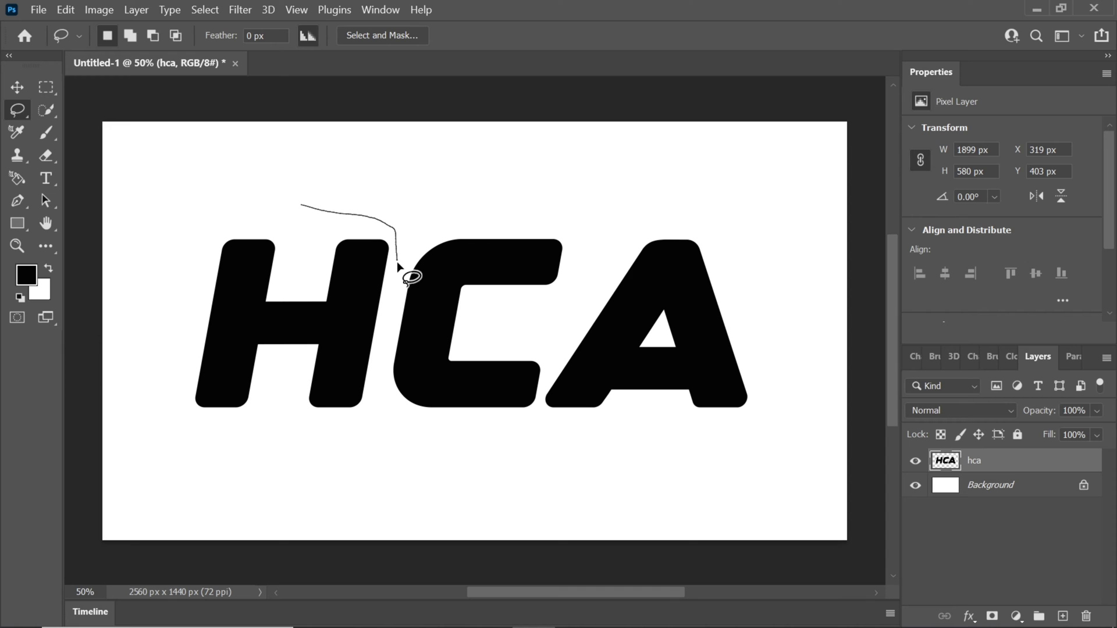
{"action": "mouse_move", "coordinate": [386, 337]}
{"action": "left_mouse_down"}
{"action": "mouse_move", "coordinate": [174, 345]}
{"action": "mouse_move", "coordinate": [214, 264]}
{"action": "left_mouse_up"}
{"action": "right_click", "coordinate": [301, 247]}
{"action": "left_click", "coordinate": [512, 381]}
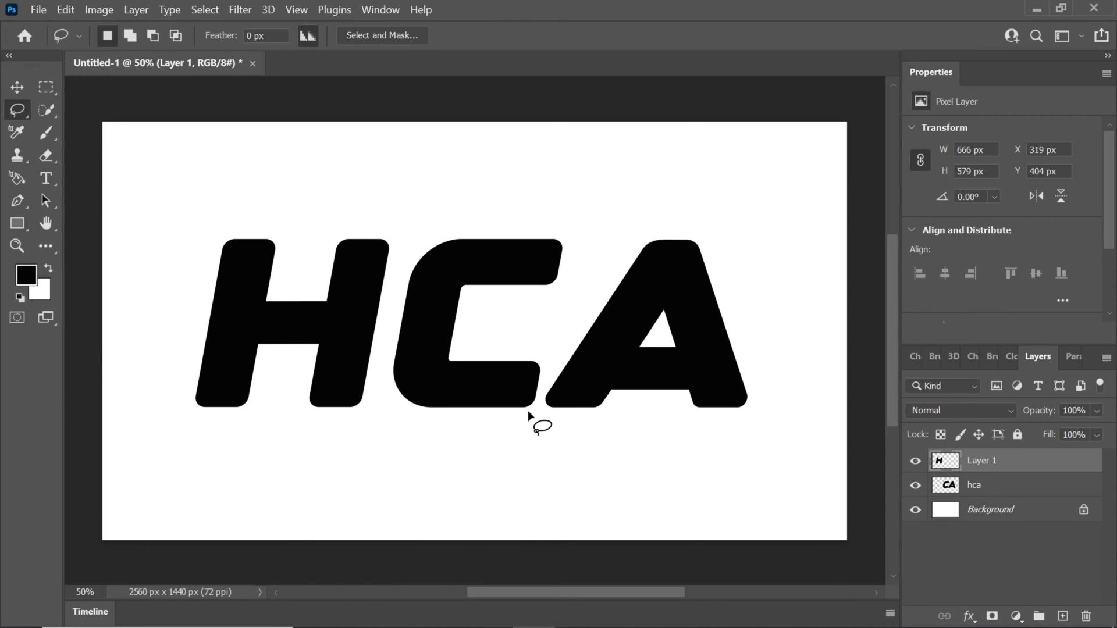
- Lasso the C on the hca layer and cut it onto its own Layer 2
{"action": "left_click", "coordinate": [980, 488]}
{"action": "left_click_drag", "start_coordinate": [410, 217], "coordinate": [406, 249]}
{"action": "mouse_move", "coordinate": [383, 389]}
{"action": "left_mouse_down"}
{"action": "mouse_move", "coordinate": [418, 420]}
{"action": "mouse_move", "coordinate": [544, 378]}
{"action": "mouse_move", "coordinate": [586, 234]}
{"action": "mouse_move", "coordinate": [411, 220]}
{"action": "left_mouse_up"}
{"action": "right_click", "coordinate": [539, 378]}
{"action": "left_click", "coordinate": [570, 427]}
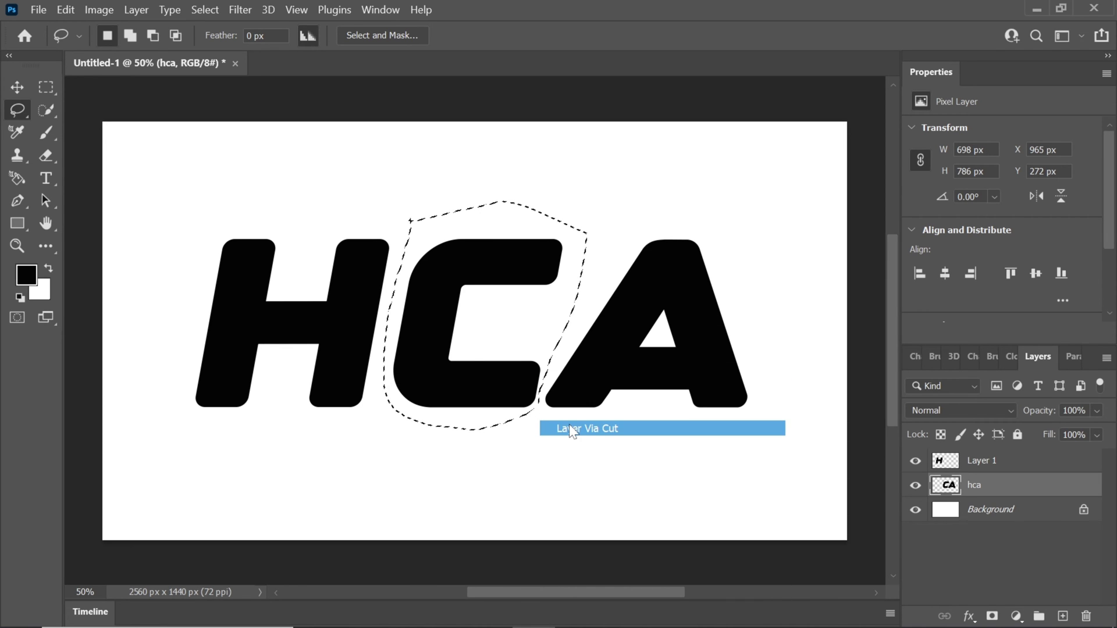
- Slide the C left so it overlaps the right side of the H
{"action": "left_click", "coordinate": [25, 87]}
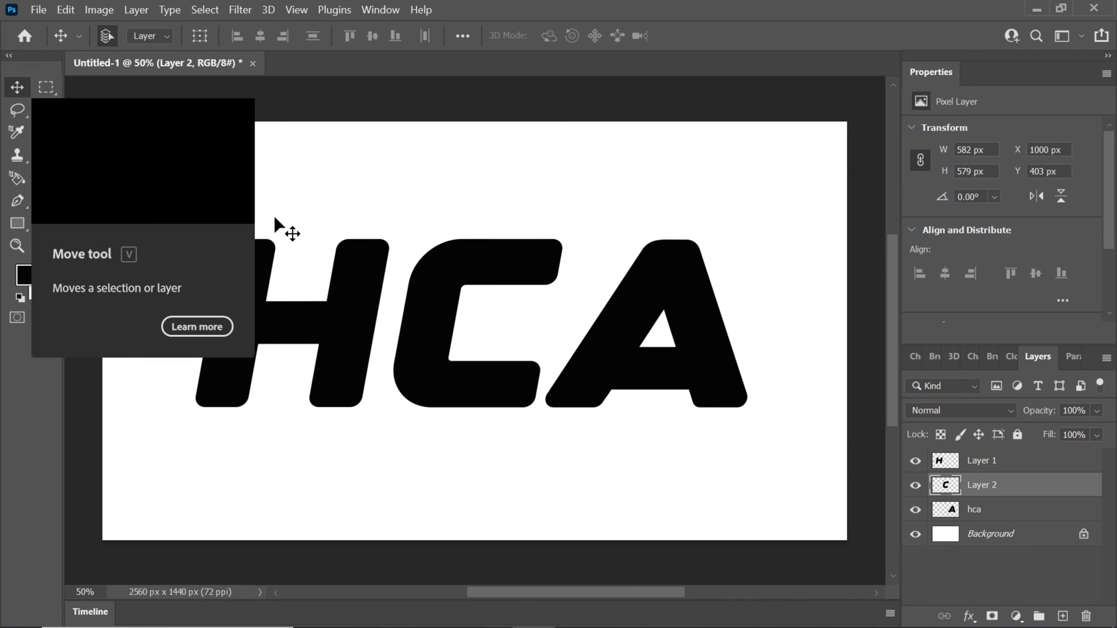
{"action": "left_click_drag", "start_coordinate": [433, 313], "coordinate": [370, 313]}
{"action": "key", "text": "Right"}
{"action": "key", "text": "Right"}
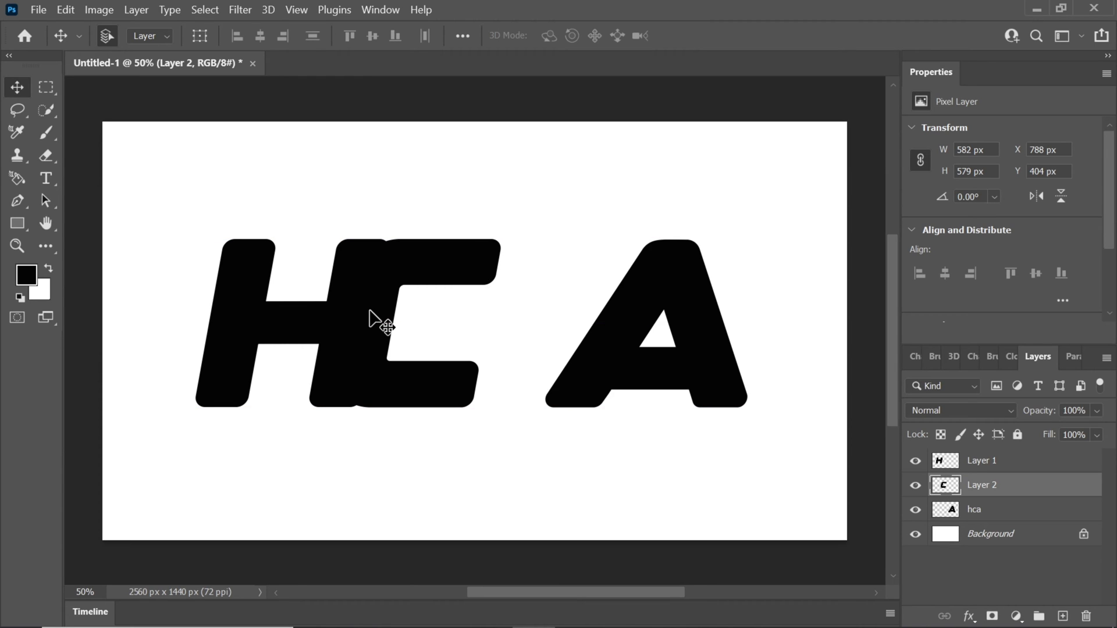
- Quick-select the C and delete that area from the H layer, then deselect
{"action": "left_click", "coordinate": [47, 108]}
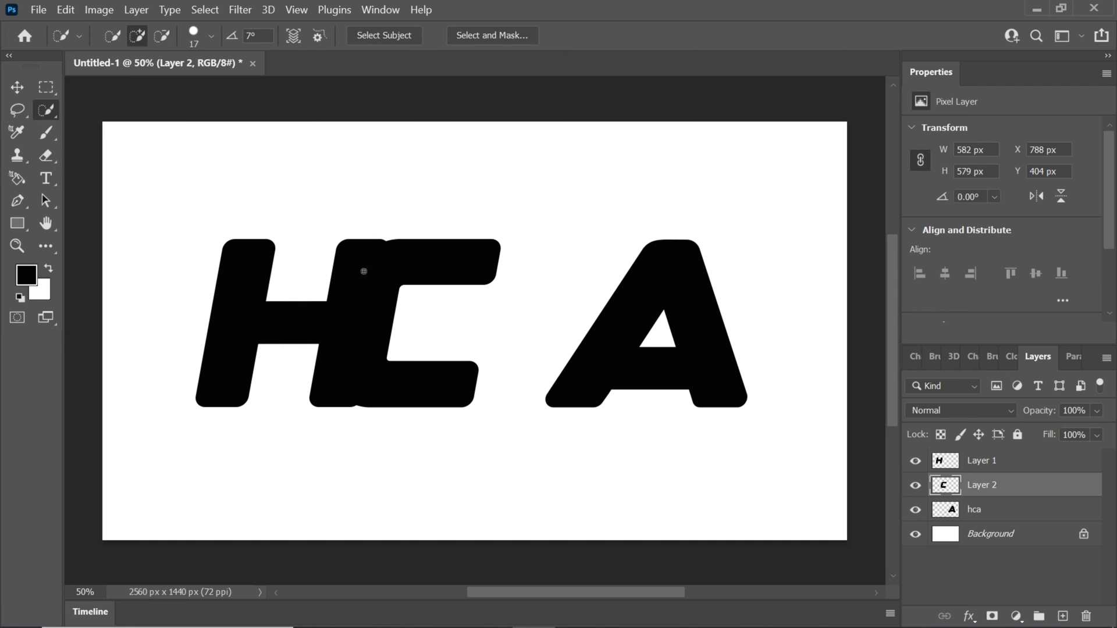
{"action": "left_click", "coordinate": [386, 308]}
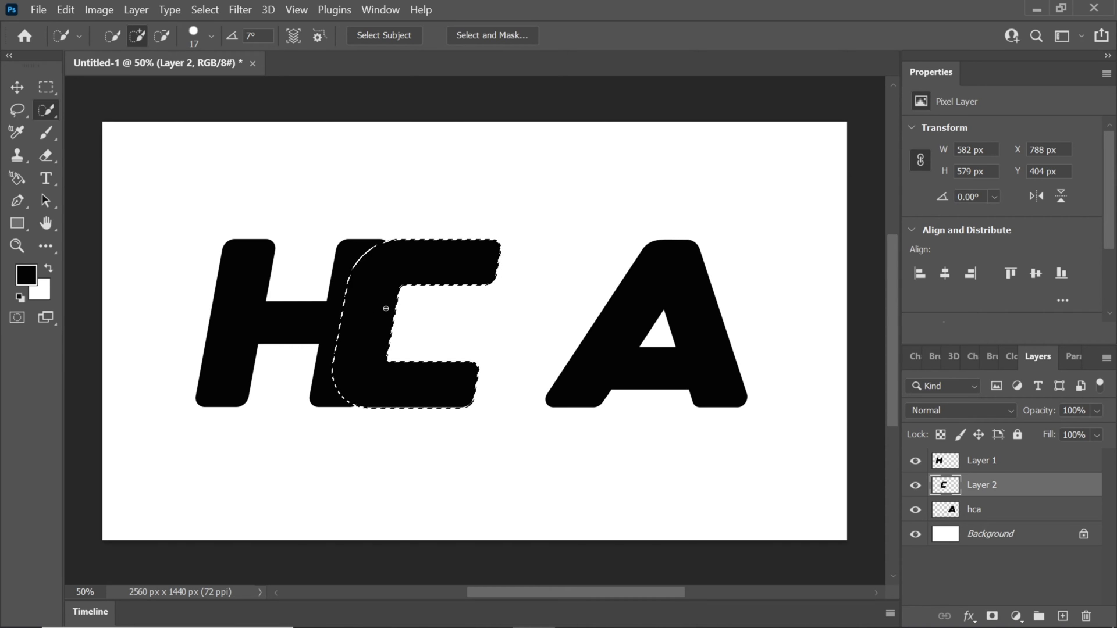
{"action": "left_click", "coordinate": [1012, 463]}
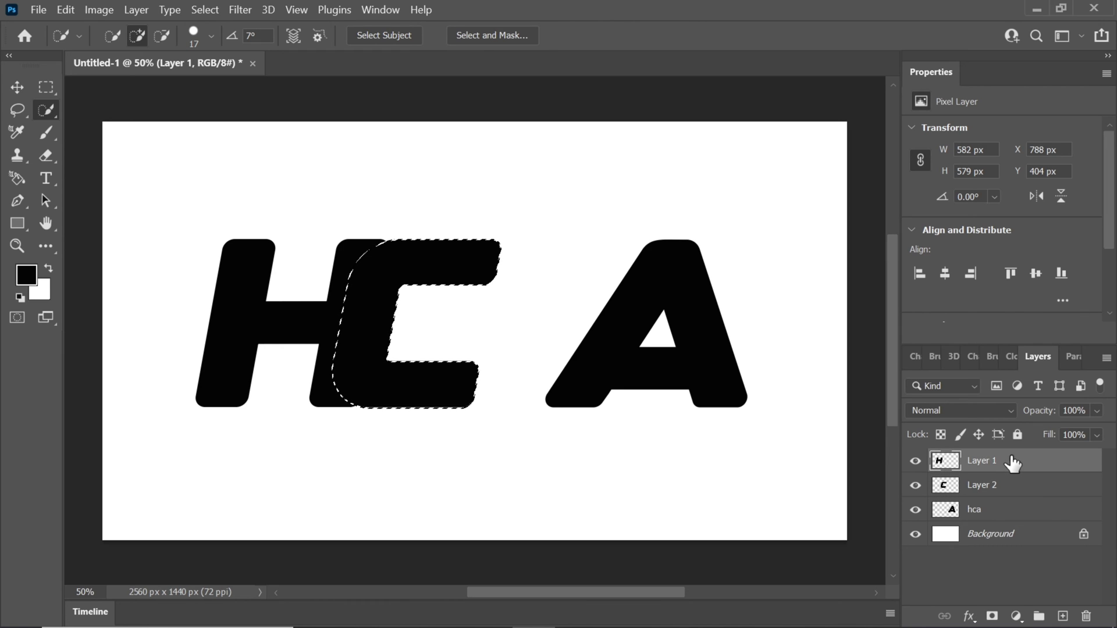
{"action": "key", "text": "Delete"}
{"action": "key", "text": "ctrl+d"}
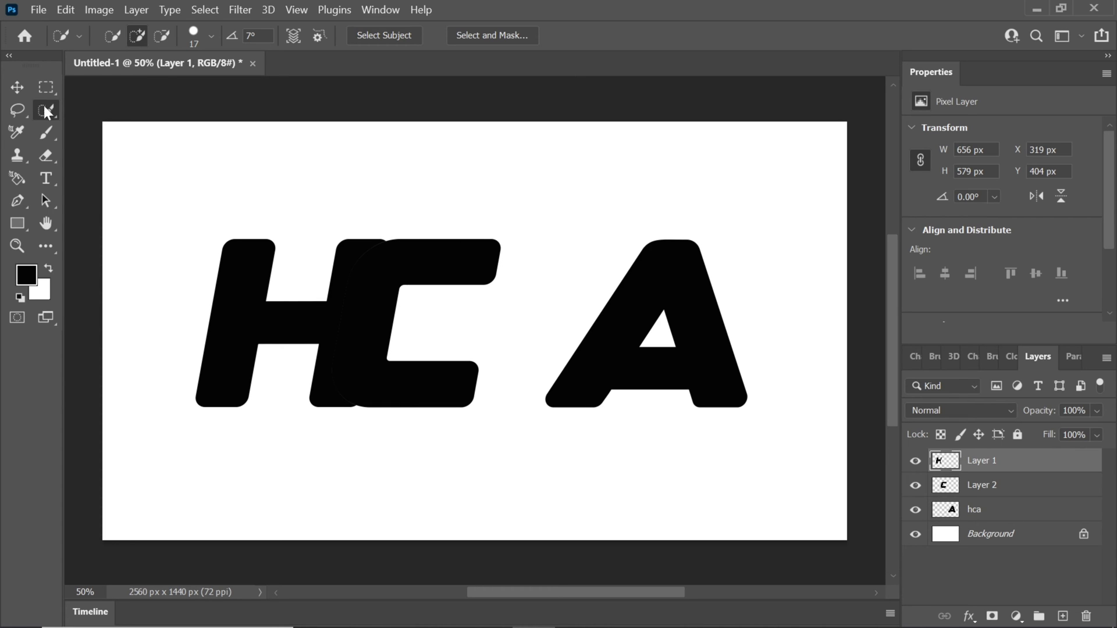
{"action": "left_click", "coordinate": [16, 87]}
- Nudge the C right to leave a thin gap from the H, and slide the A against the C
{"action": "left_click", "coordinate": [375, 323]}
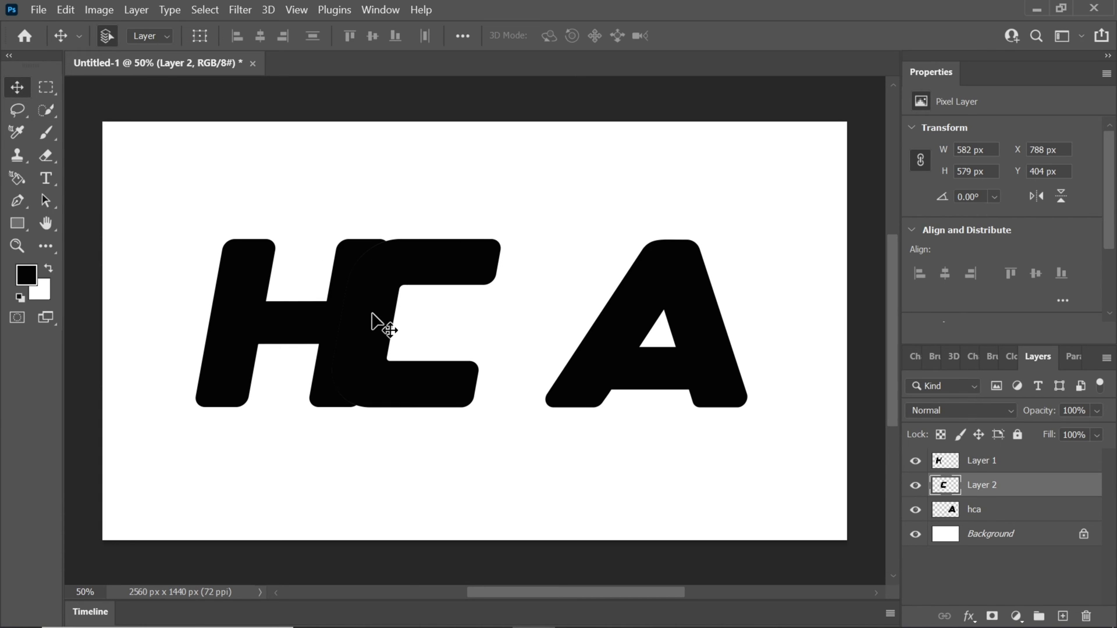
{"action": "key", "text": "Right"}
{"action": "key", "text": "Right"}
{"action": "key", "text": "Right"}
{"action": "key", "text": "Right"}
{"action": "key", "text": "Right"}
{"action": "key", "text": "Right"}
{"action": "key", "text": "Right"}
{"action": "key", "text": "Right"}
{"action": "key", "text": "Right"}
{"action": "key", "text": "Right"}
{"action": "key", "text": "Right"}
{"action": "key", "text": "Right"}
{"action": "key", "text": "Right"}
{"action": "key", "text": "Right"}
{"action": "key", "text": "Right"}
{"action": "key", "text": "Right"}
{"action": "key", "text": "Right"}
{"action": "key", "text": "Right"}
{"action": "key", "text": "Right"}
{"action": "key", "text": "Right"}
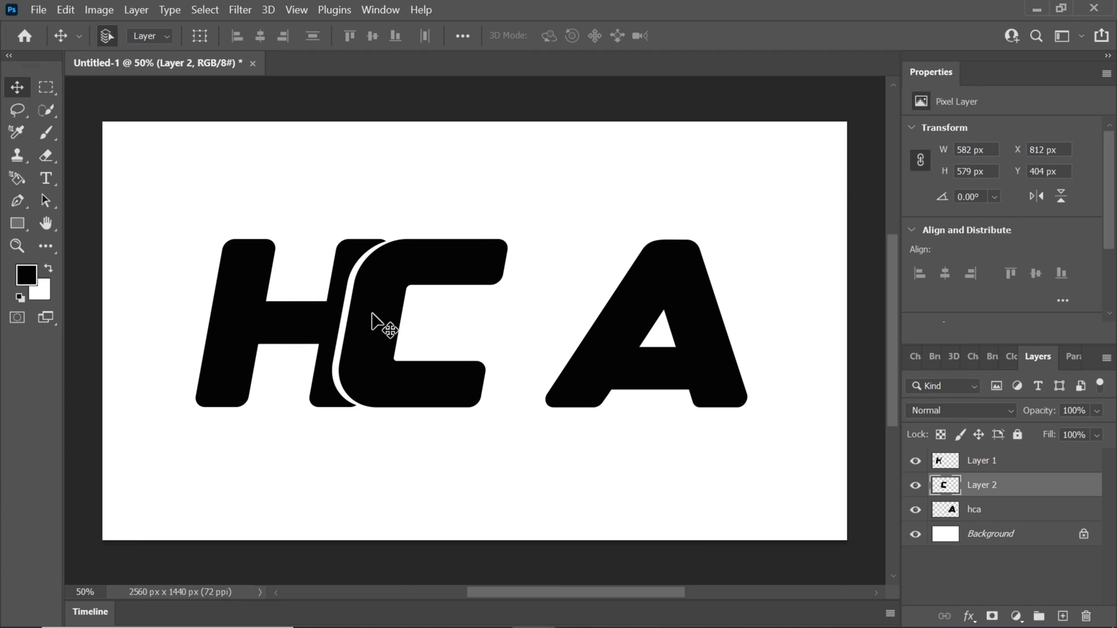
{"action": "left_click_drag", "start_coordinate": [600, 344], "coordinate": [514, 335]}
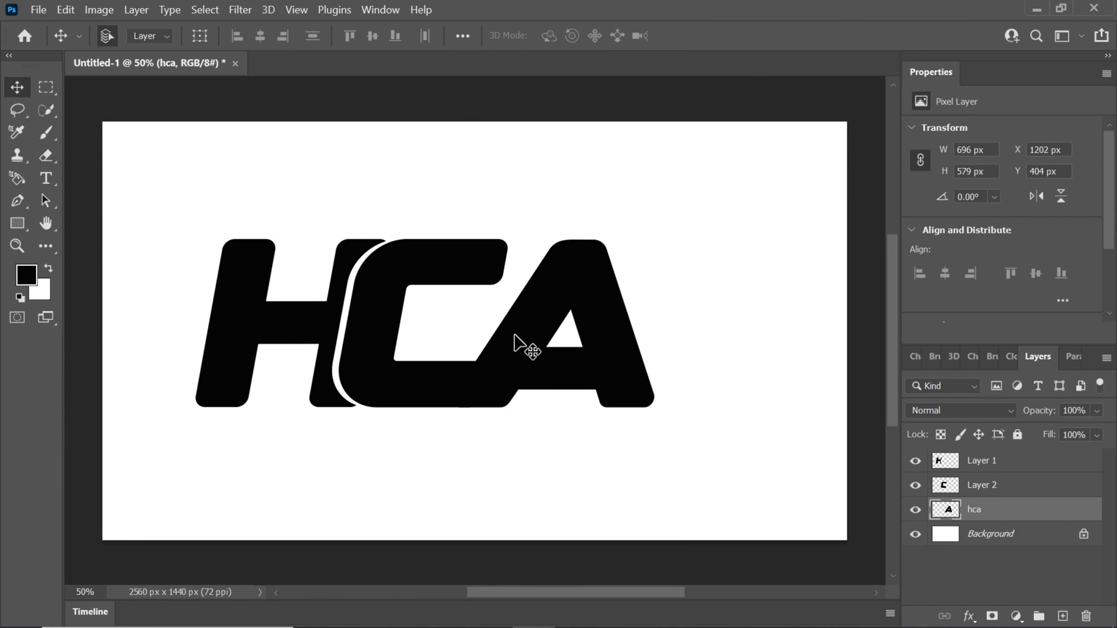
{"action": "left_click", "coordinate": [434, 376]}
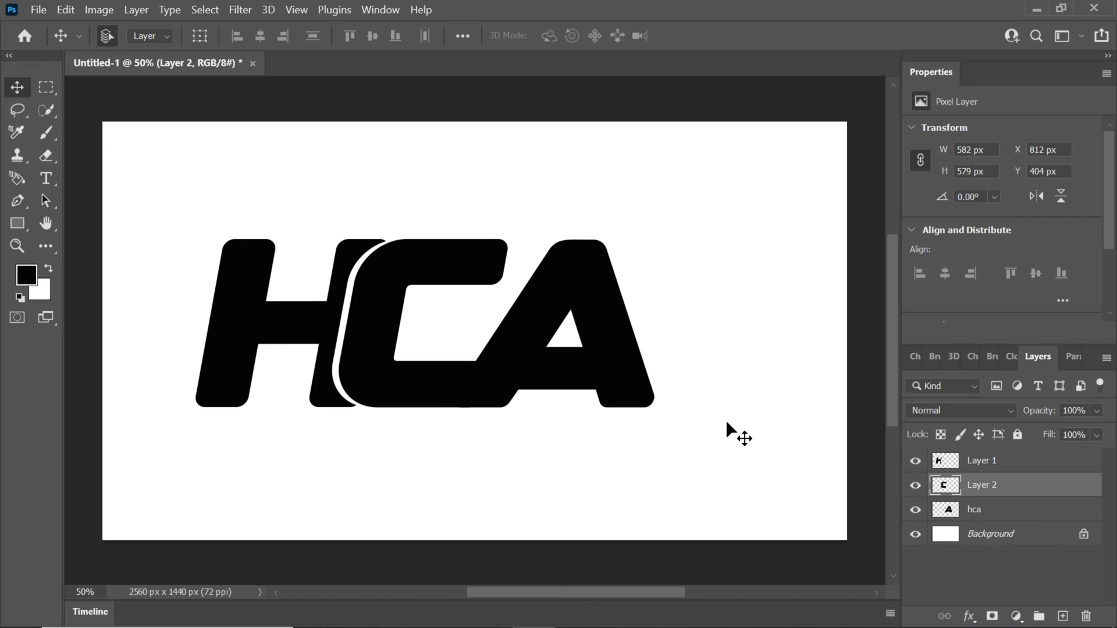
{"action": "left_click", "coordinate": [979, 466]}
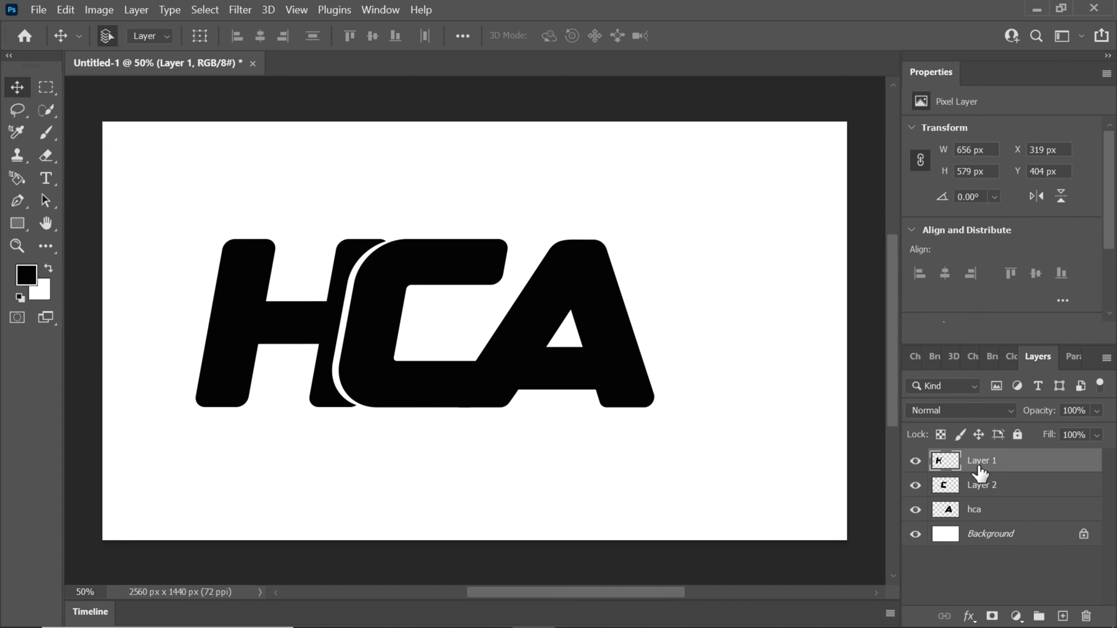
- Select Layer 1, Layer 2 and hca together and convert them into one smart object
{"action": "left_click", "coordinate": [981, 488], "text": "shift"}
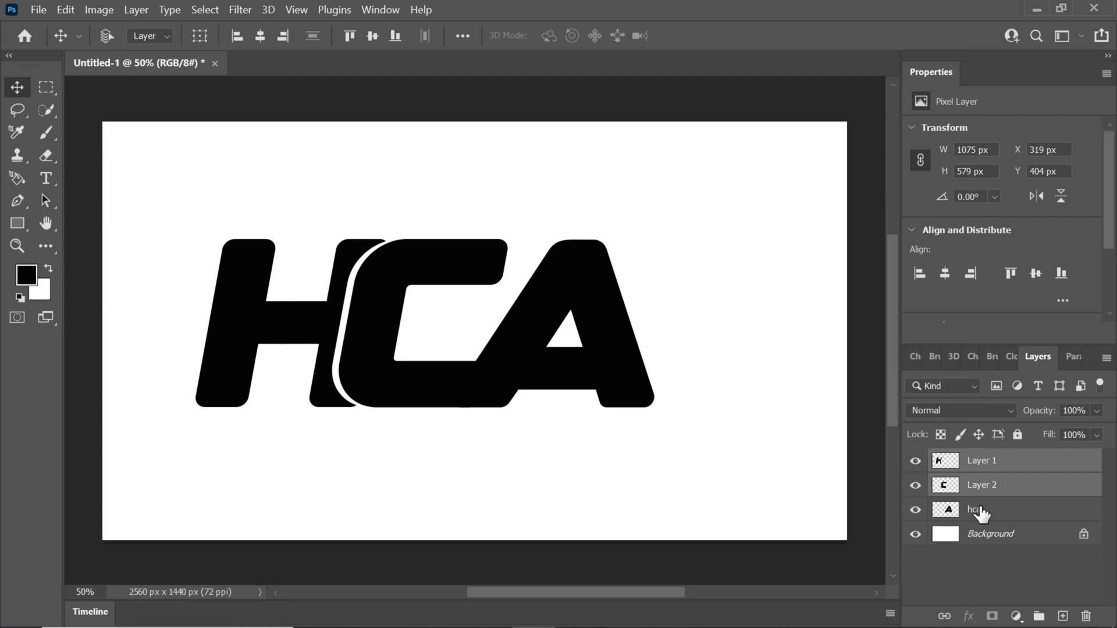
{"action": "left_click", "coordinate": [981, 512], "text": "shift"}
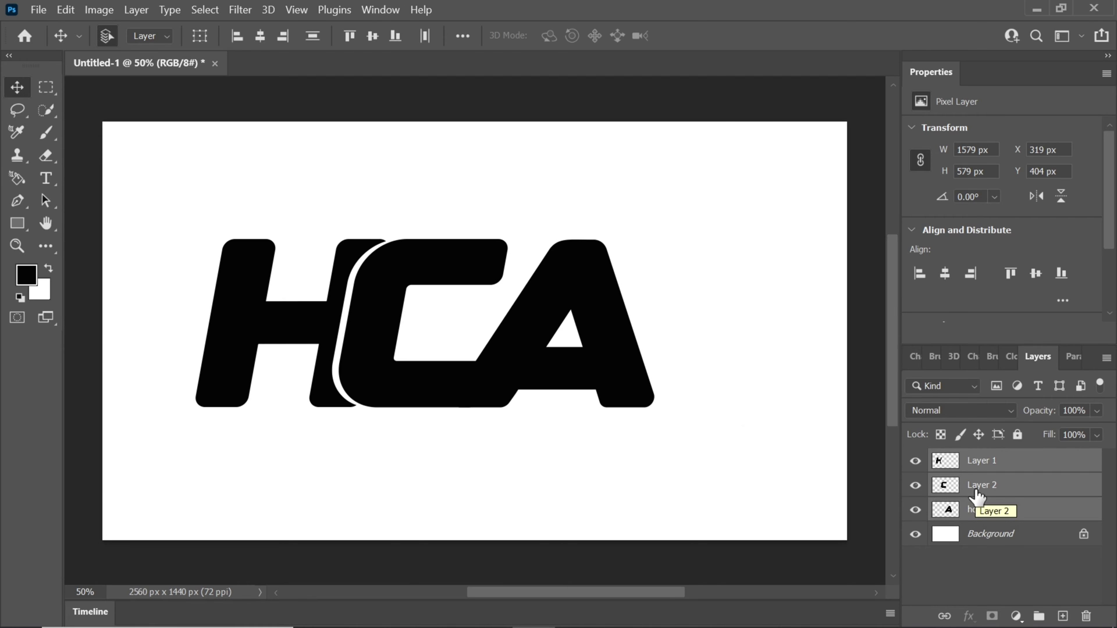
{"action": "right_click", "coordinate": [975, 494]}
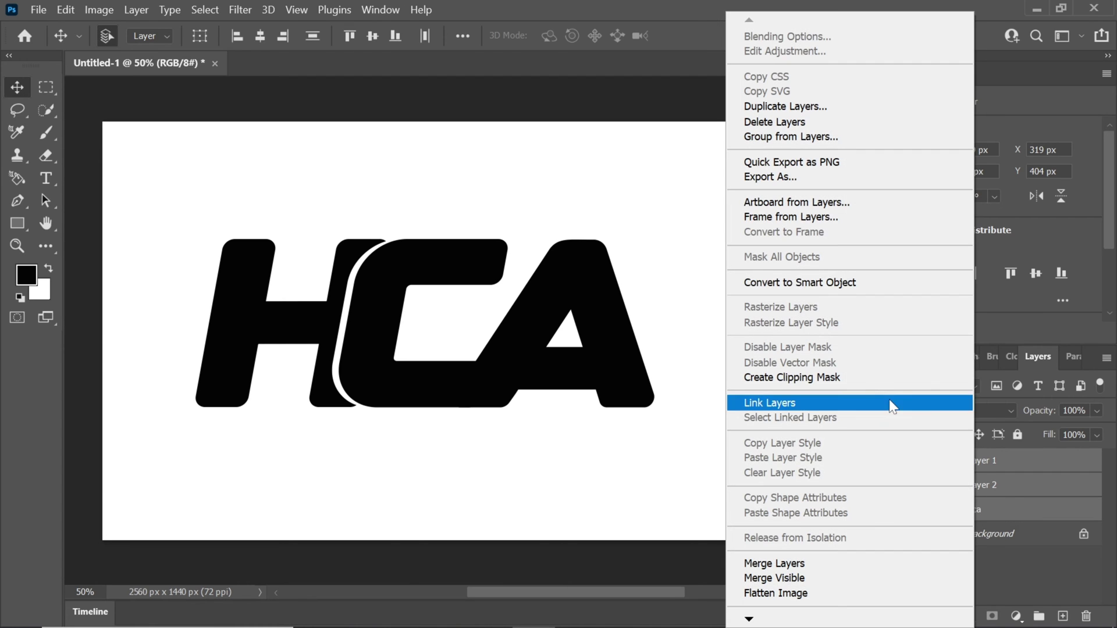
{"action": "left_click", "coordinate": [820, 284]}
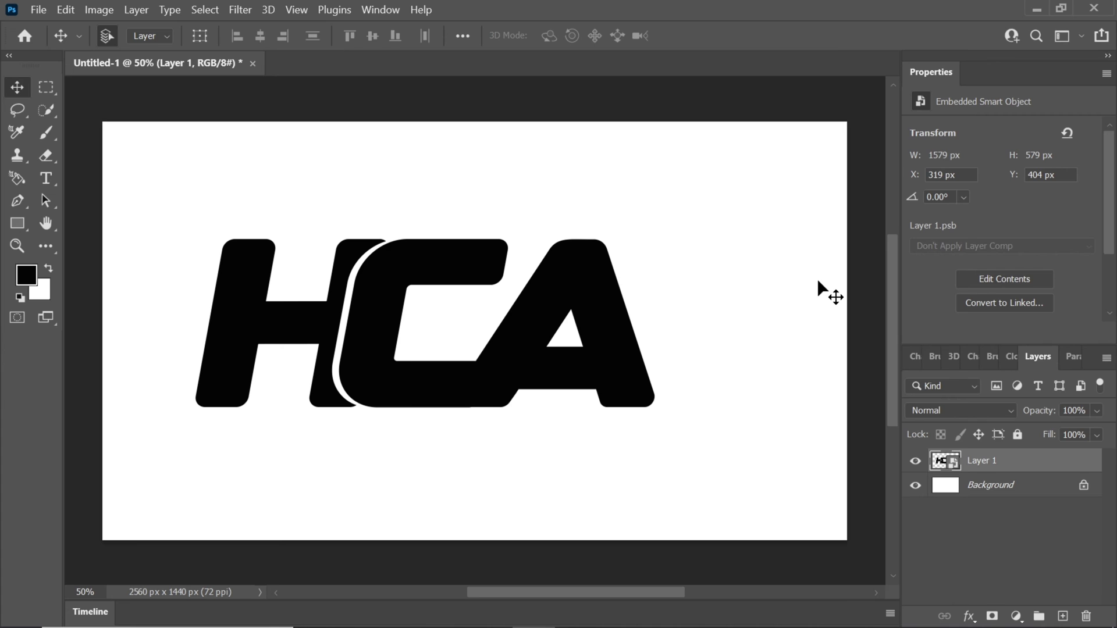
- Apply a Color Overlay layer style in purple #9007f9 to the HCA smart object
{"action": "right_click", "coordinate": [975, 461]}
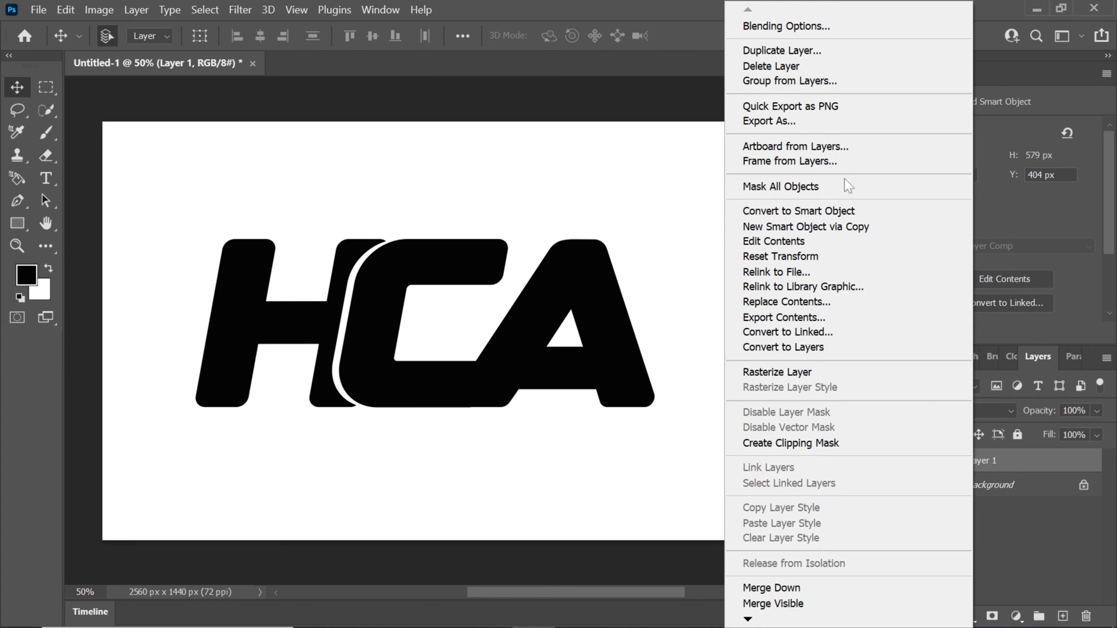
{"action": "left_click", "coordinate": [794, 29]}
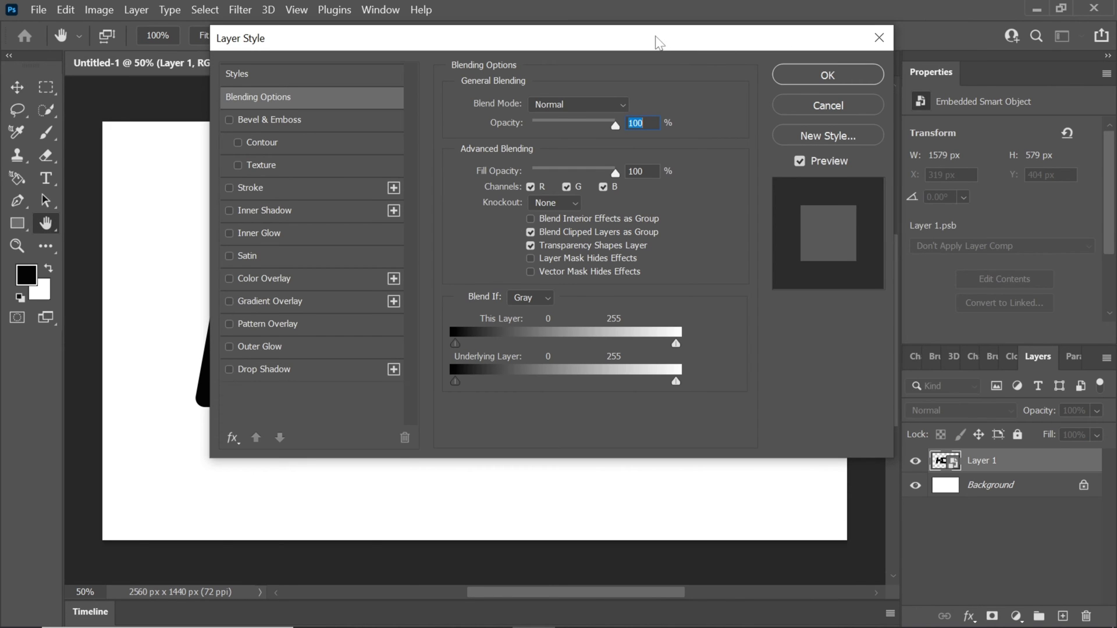
{"action": "left_click_drag", "start_coordinate": [655, 40], "coordinate": [899, 87]}
{"action": "left_click", "coordinate": [555, 330]}
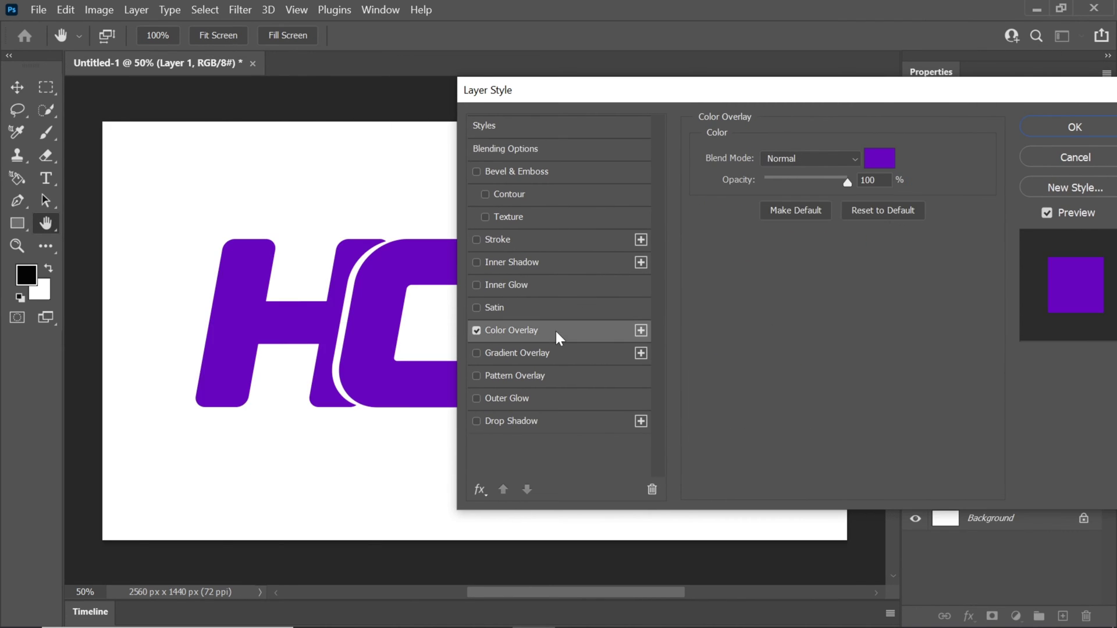
{"action": "left_click", "coordinate": [878, 157]}
{"action": "left_click_drag", "start_coordinate": [740, 82], "coordinate": [884, 172]}
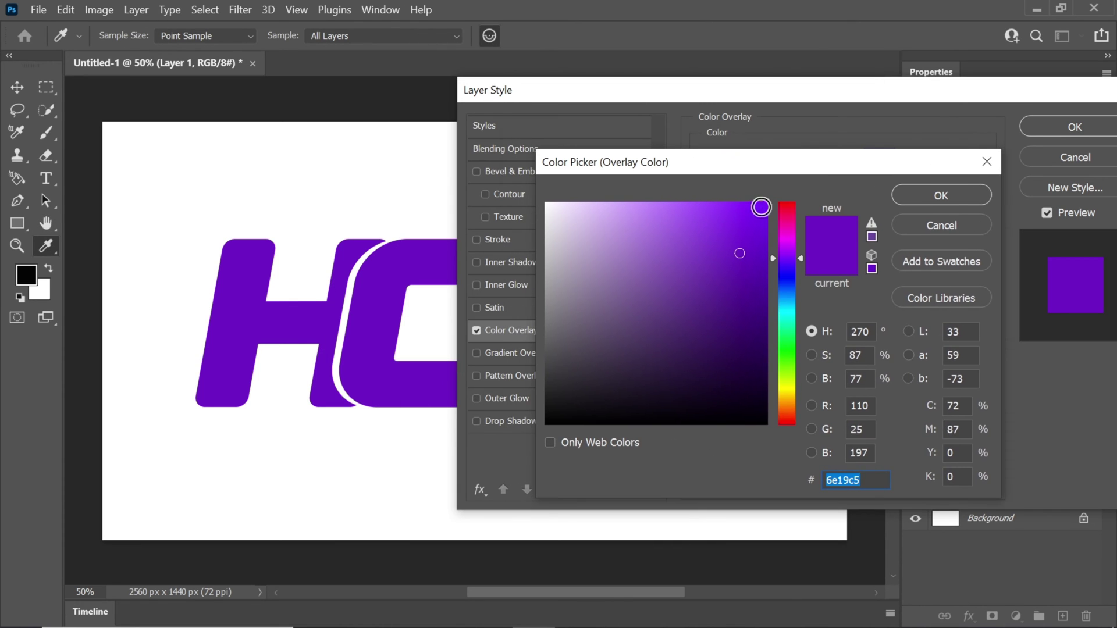
{"action": "left_click", "coordinate": [761, 207]}
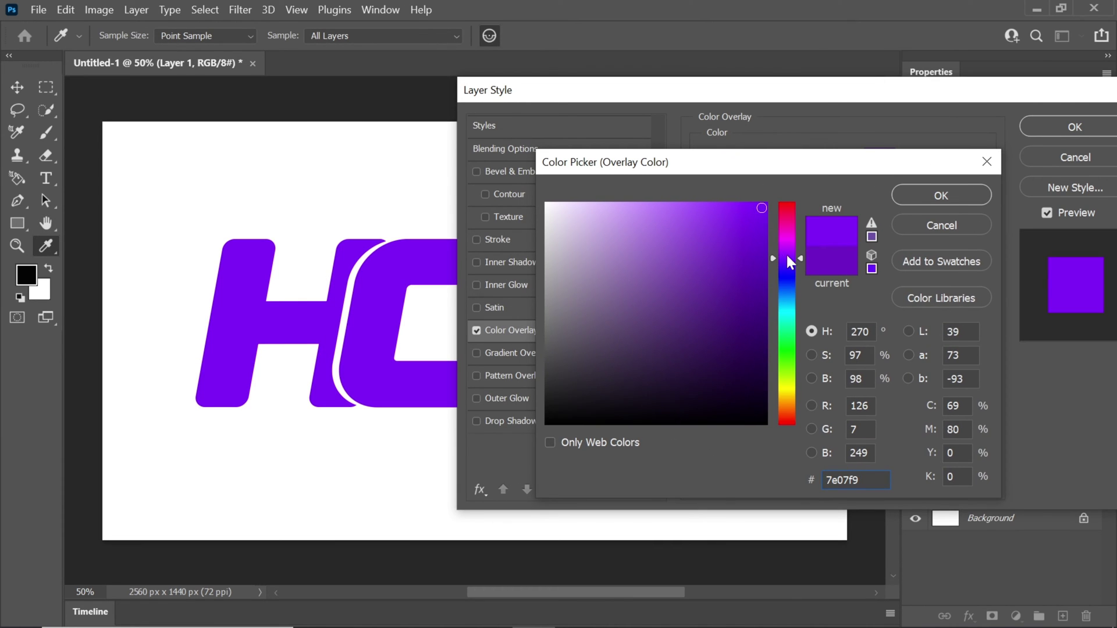
{"action": "mouse_move", "coordinate": [786, 256]}
{"action": "left_mouse_down"}
{"action": "mouse_move", "coordinate": [784, 209]}
{"action": "mouse_move", "coordinate": [788, 255]}
{"action": "left_mouse_up"}
{"action": "left_click", "coordinate": [785, 209]}
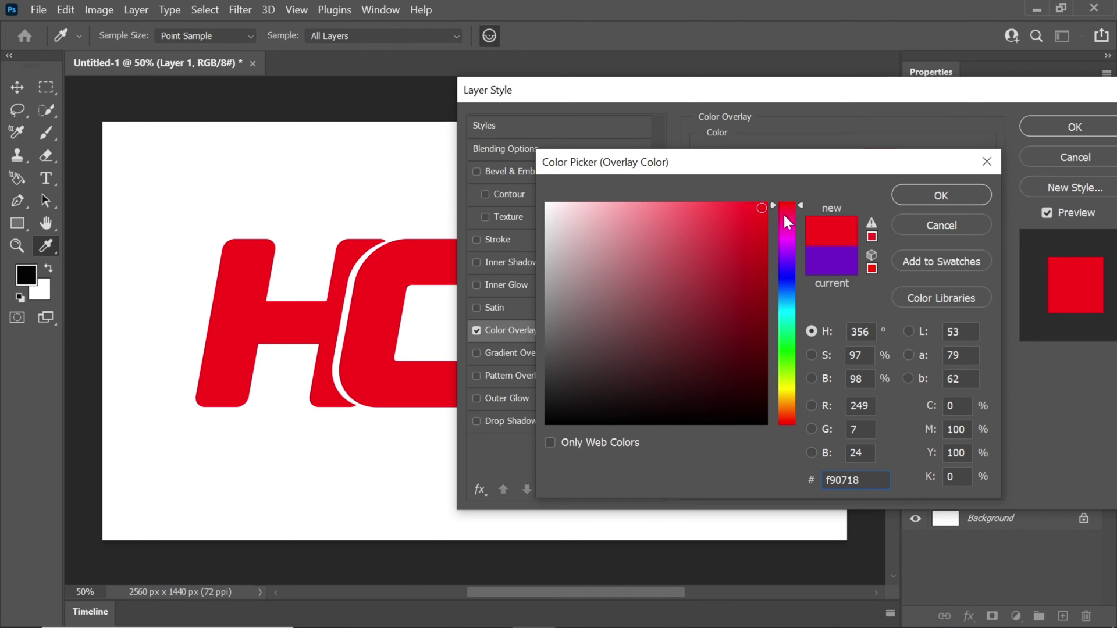
{"action": "left_click", "coordinate": [787, 255]}
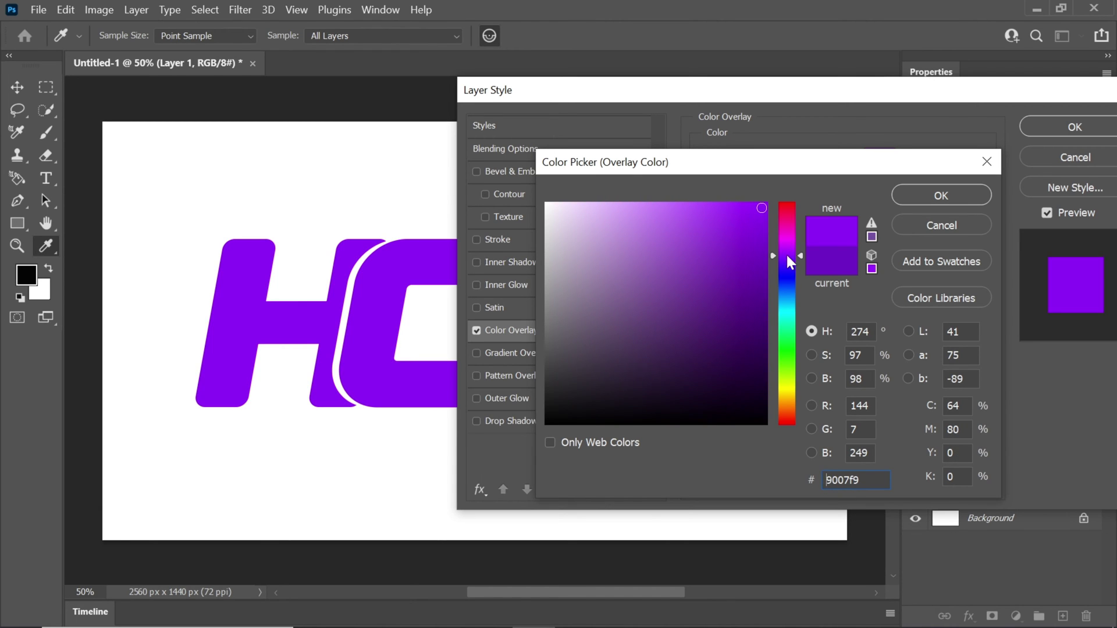
{"action": "left_click", "coordinate": [915, 197]}
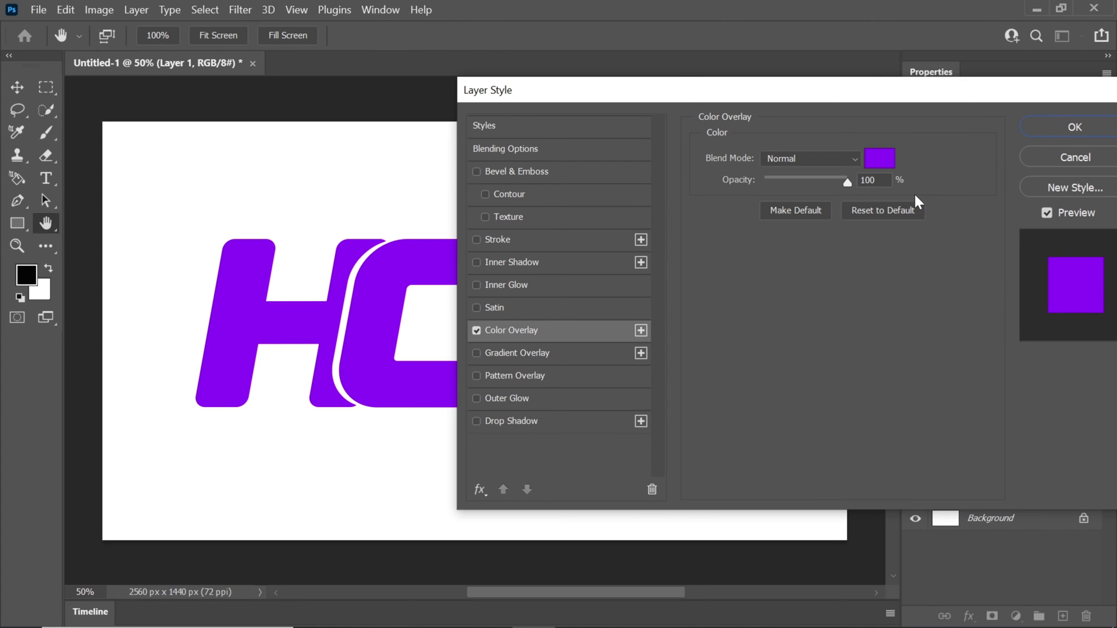
{"action": "left_click", "coordinate": [1038, 124]}
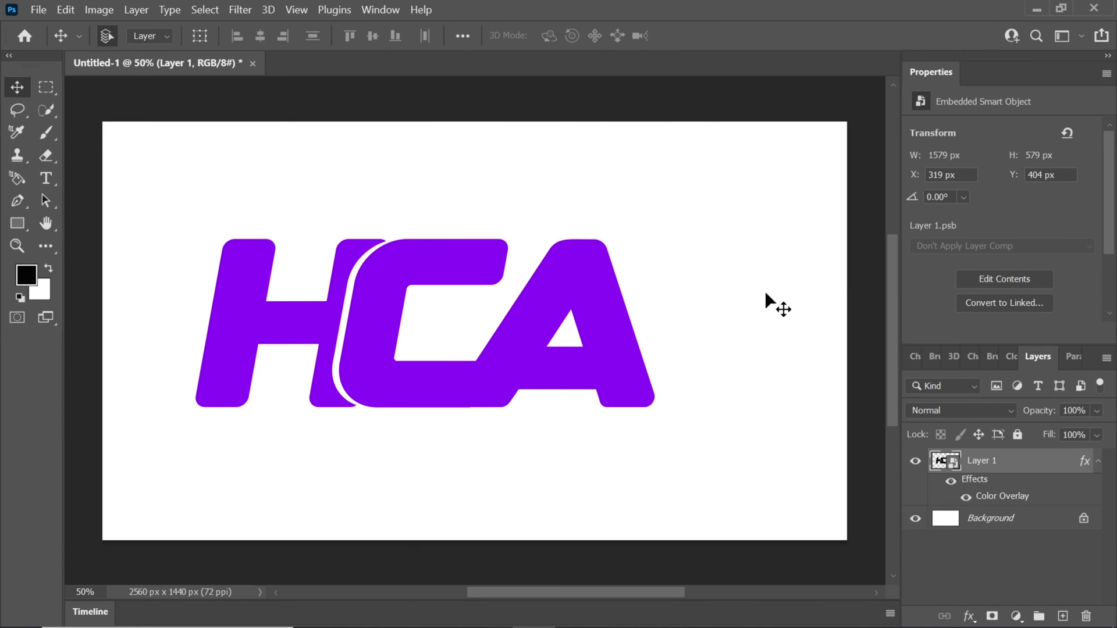
- Type 'AUTOMOTIVE' below the HCA logo and set its font size to 250 pt
{"action": "left_click", "coordinate": [47, 179]}
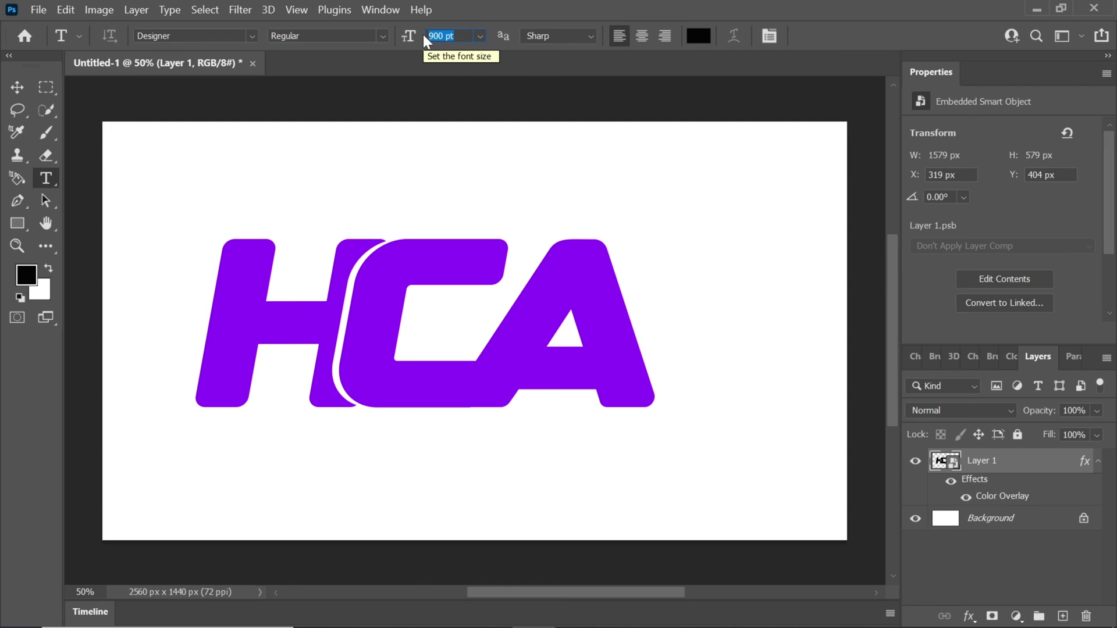
{"action": "type", "text": "30"}
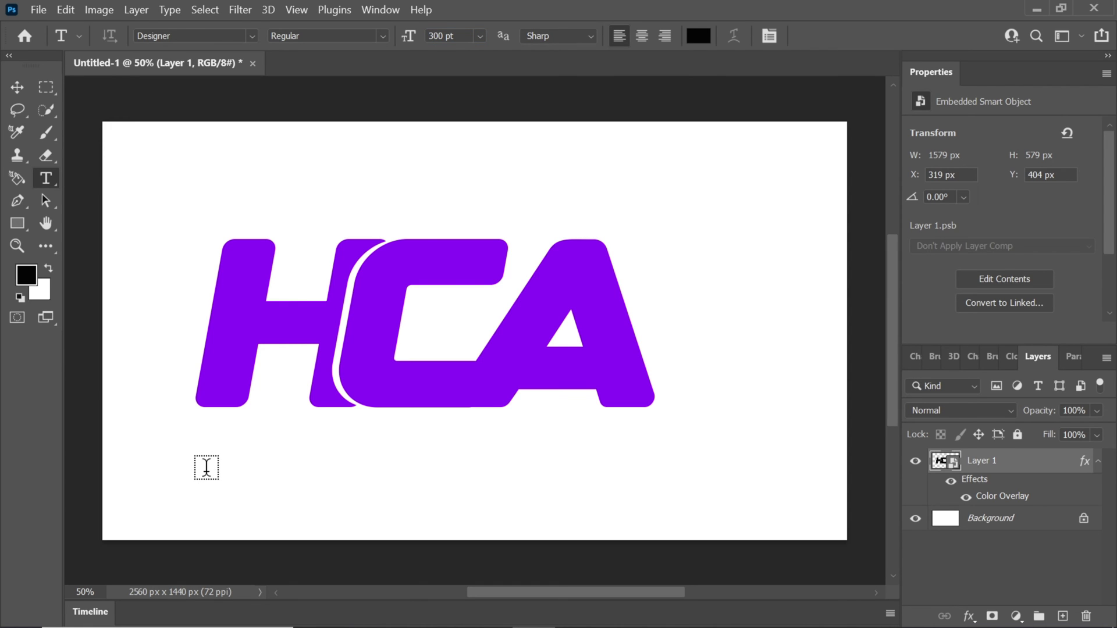
{"action": "left_click", "coordinate": [206, 468]}
{"action": "type", "text": "AUTOMOTIVE"}
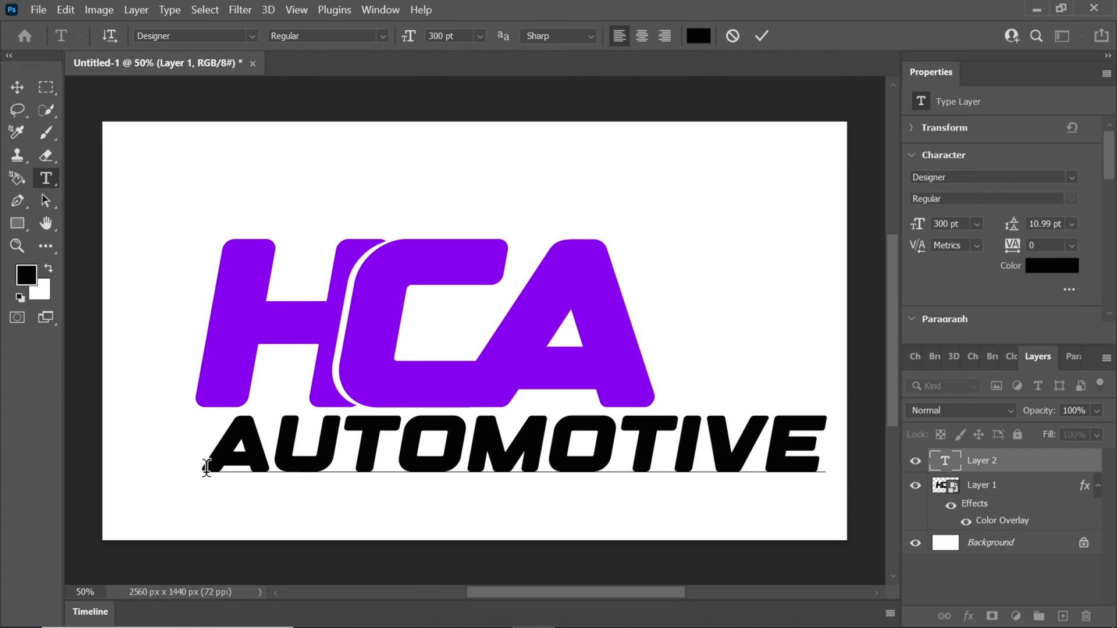
{"action": "key", "text": "ctrl+a"}
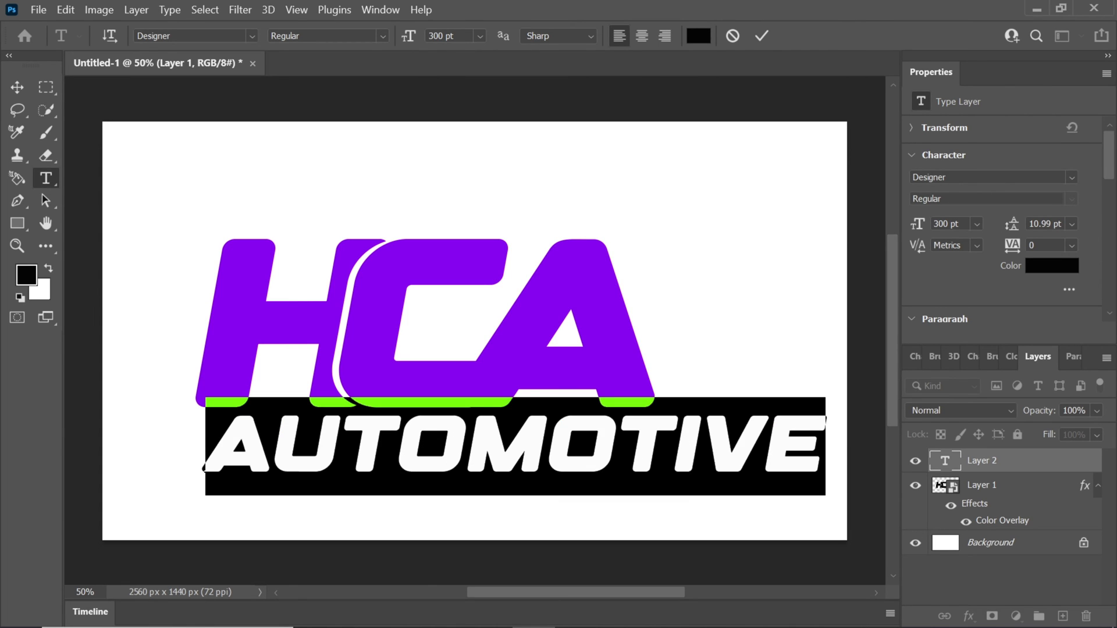
{"action": "left_click", "coordinate": [421, 32]}
{"action": "type", "text": "250"}
{"action": "key", "text": "Return"}
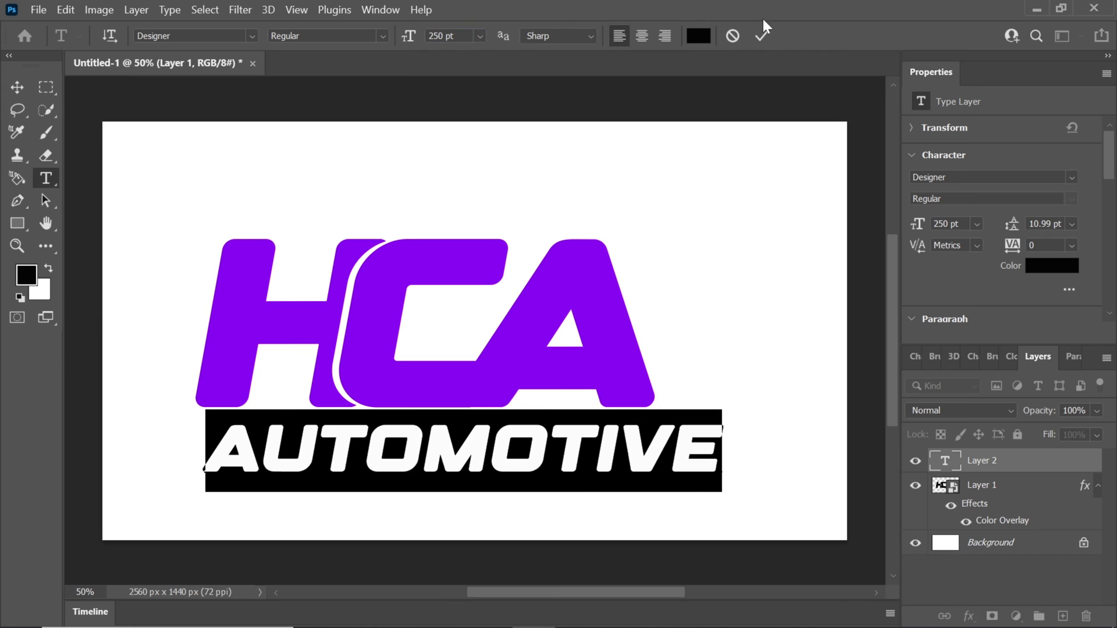
{"action": "left_click", "coordinate": [762, 34]}
- Free-transform AUTOMOTIVE down to about 170 pt so it spans the HCA logo's width
{"action": "key", "text": "ctrl+t"}
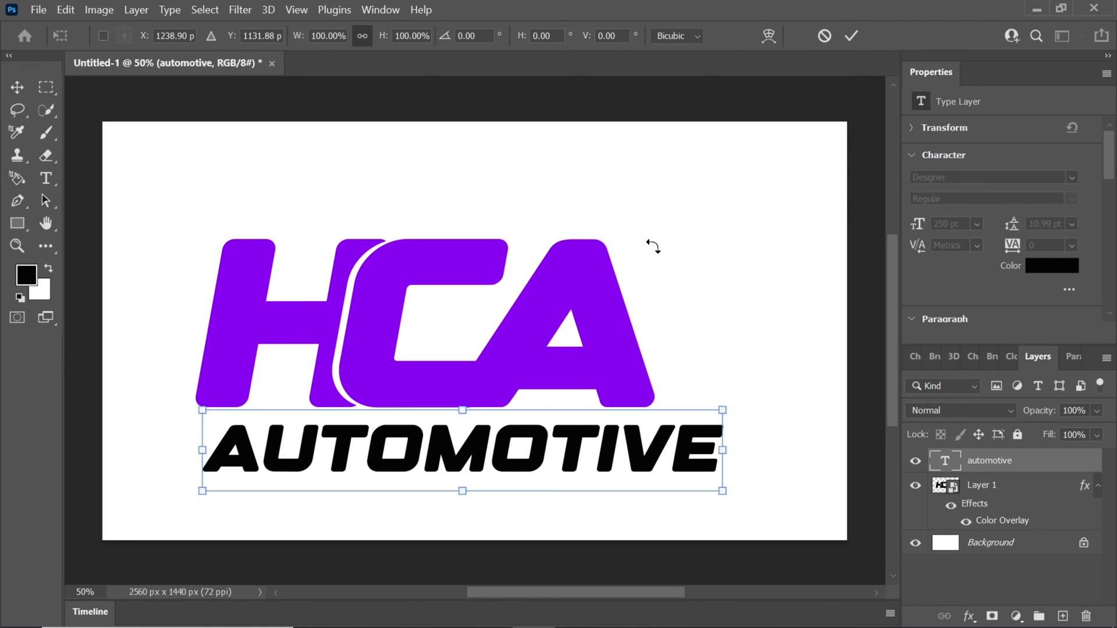
{"action": "left_click_drag", "start_coordinate": [699, 464], "coordinate": [654, 447]}
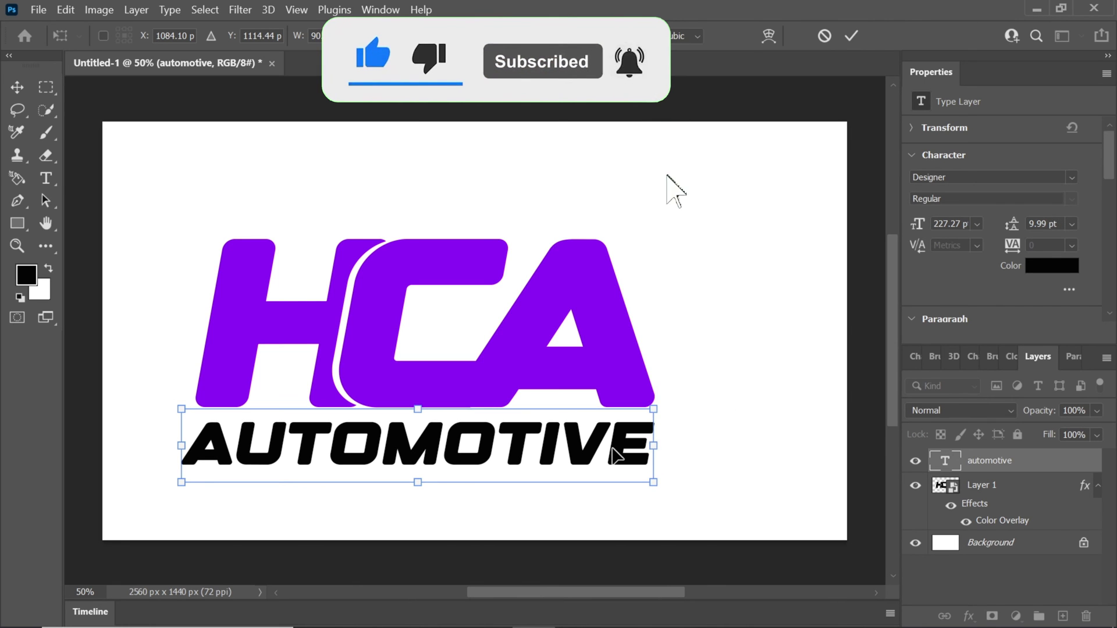
{"action": "left_click_drag", "start_coordinate": [422, 480], "coordinate": [424, 468]}
{"action": "left_click_drag", "start_coordinate": [653, 438], "coordinate": [652, 439]}
{"action": "left_click_drag", "start_coordinate": [188, 438], "coordinate": [195, 436]}
{"action": "left_click_drag", "start_coordinate": [425, 468], "coordinate": [425, 462]}
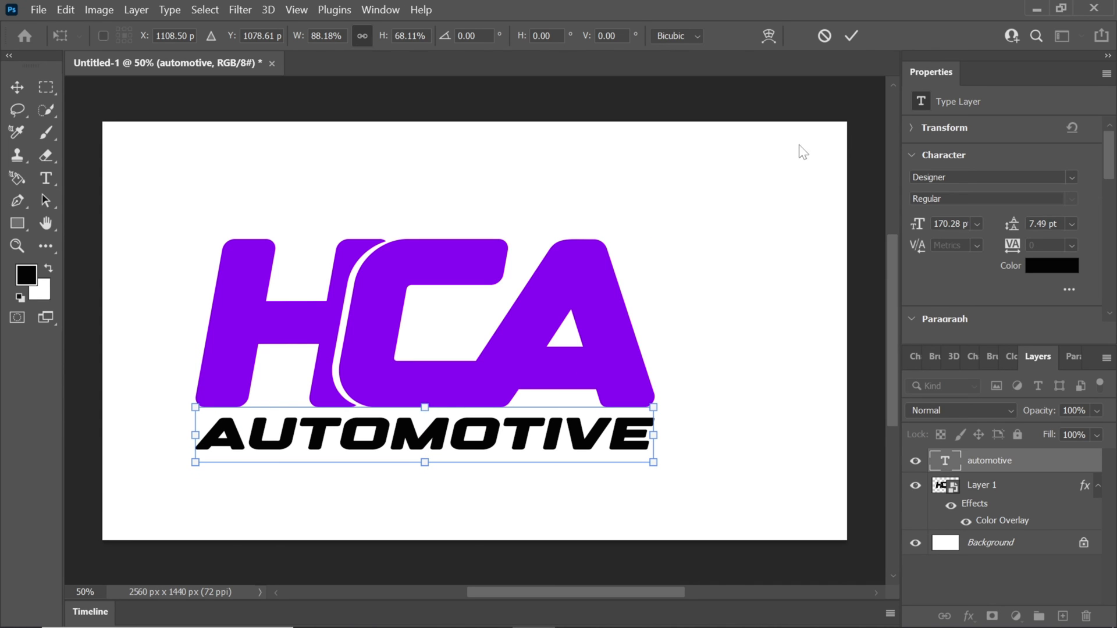
{"action": "left_click", "coordinate": [851, 35]}
- Recolour the AUTOMOTIVE text bright red #fb030f
{"action": "key", "text": "t"}
{"action": "left_click", "coordinate": [1052, 266]}
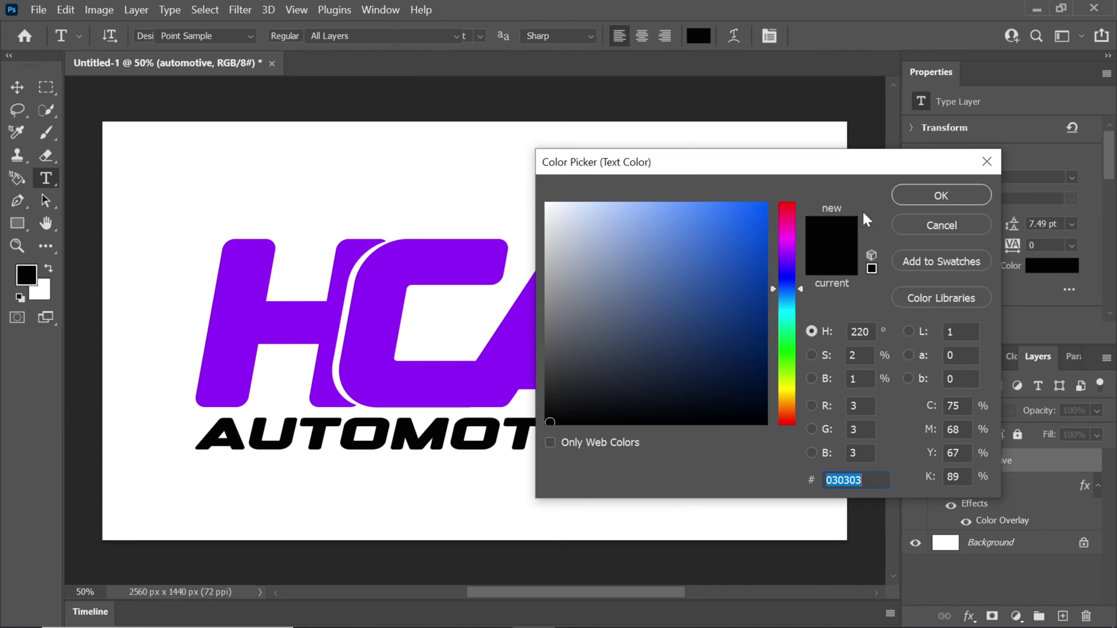
{"action": "left_click", "coordinate": [787, 208]}
{"action": "left_click", "coordinate": [763, 205]}
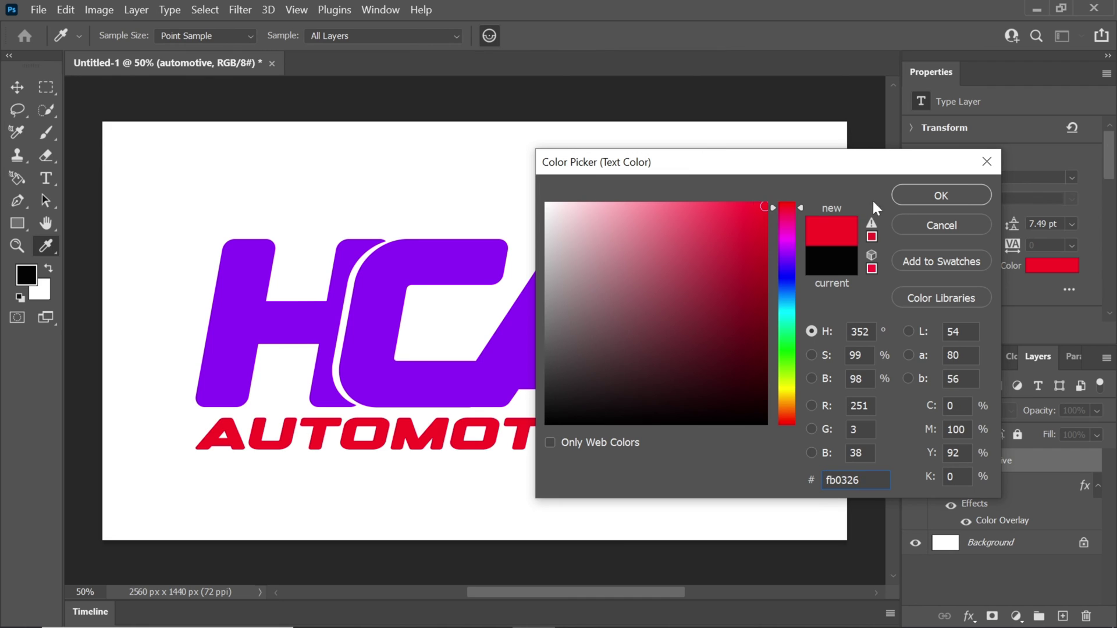
{"action": "left_click", "coordinate": [784, 229]}
{"action": "left_click", "coordinate": [786, 203]}
{"action": "left_click", "coordinate": [925, 190]}
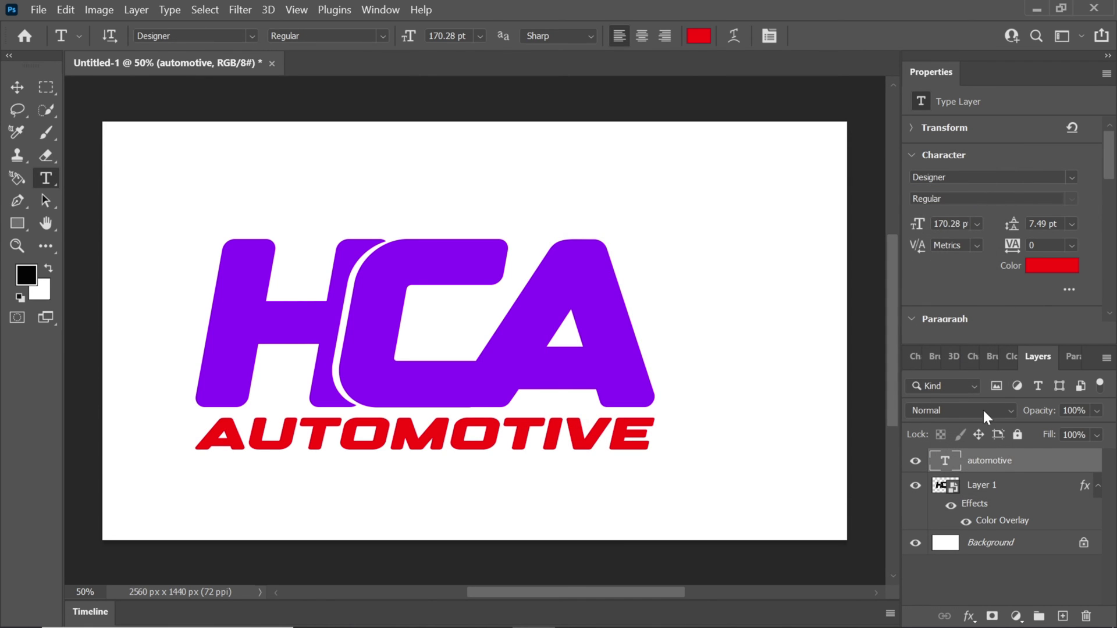
- Merge the HCA logo and AUTOMOTIVE into one smart object and hide the white Background layer
{"action": "left_click", "coordinate": [1097, 488]}
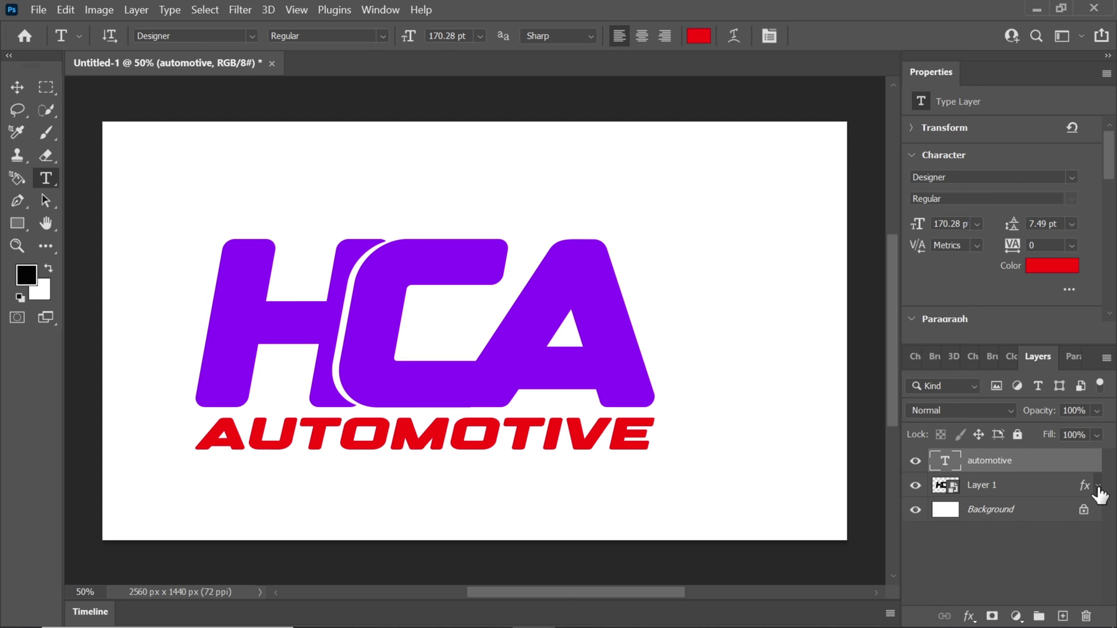
{"action": "left_click", "coordinate": [1010, 491], "text": "shift"}
{"action": "right_click", "coordinate": [996, 478]}
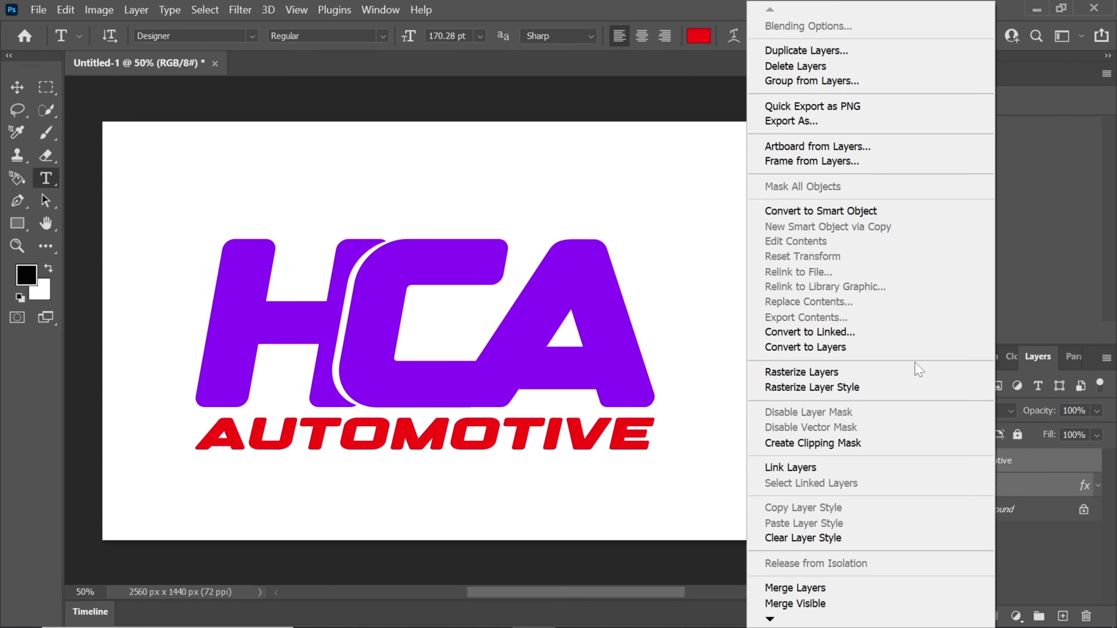
{"action": "left_click", "coordinate": [835, 212]}
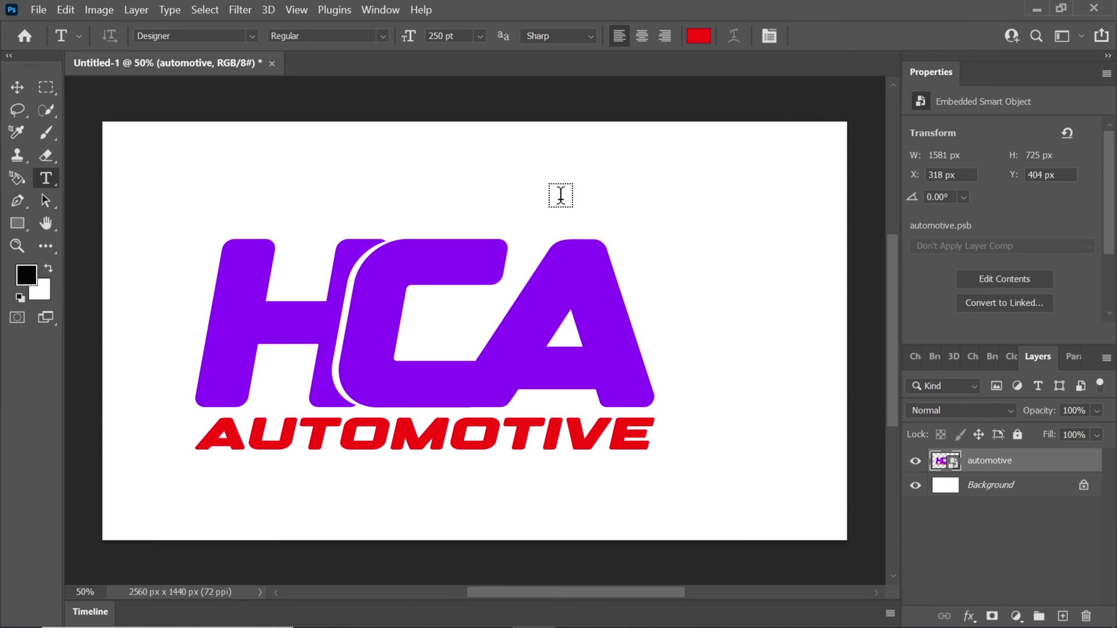
{"action": "left_click", "coordinate": [915, 485]}
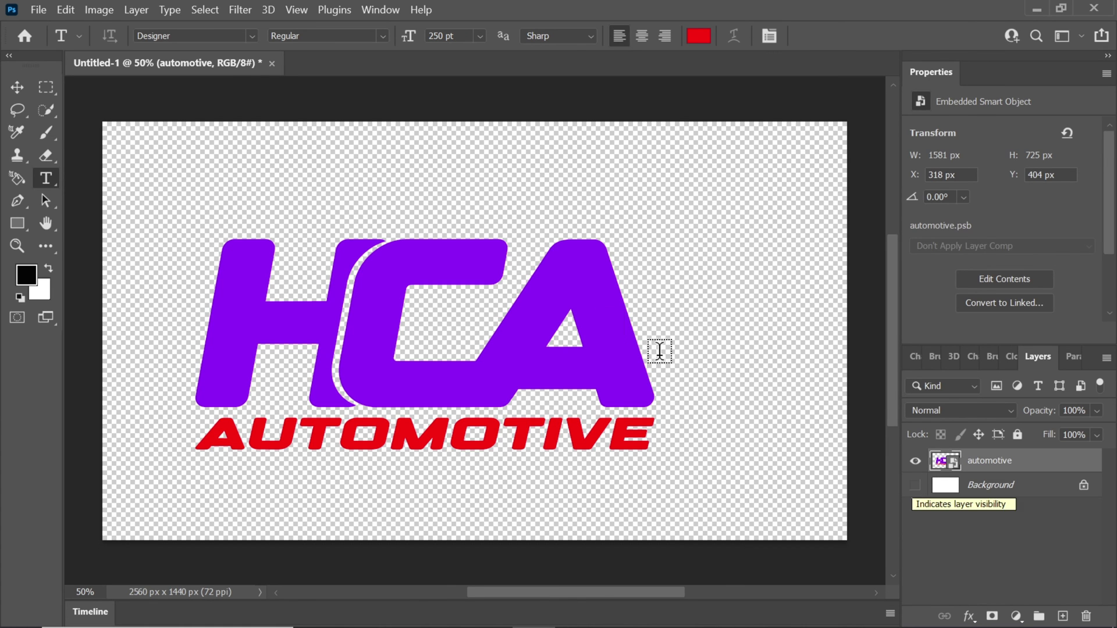
{"action": "left_click", "coordinate": [37, 9]}
- Open '3d glass window logo mockup' and edit the contents of its Your Logo smart object
{"action": "left_click", "coordinate": [39, 44]}
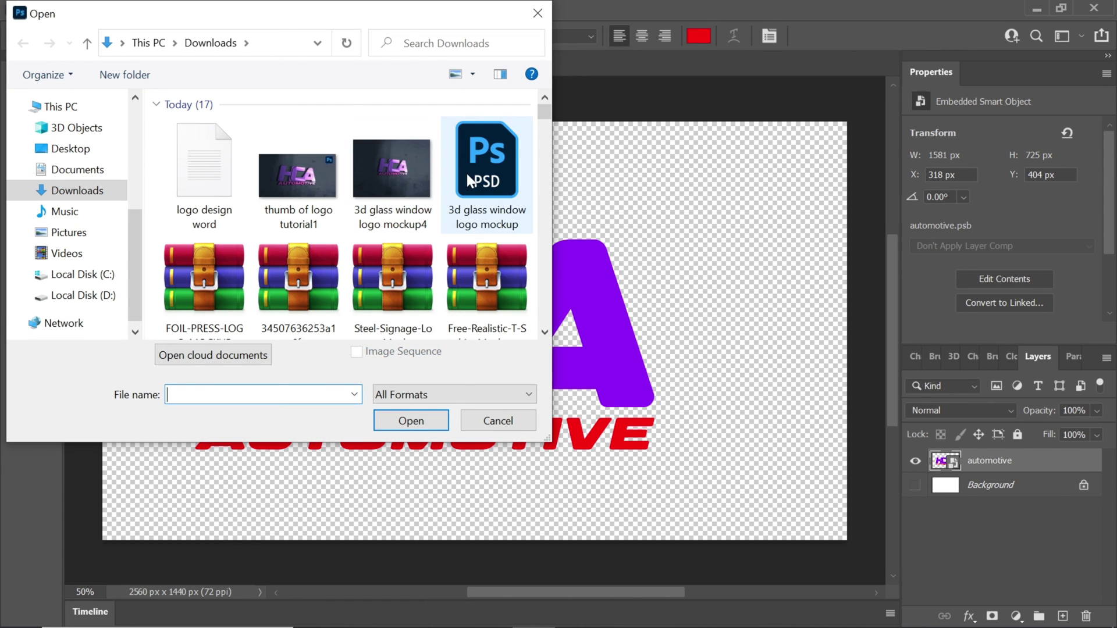
{"action": "double_click", "coordinate": [472, 174]}
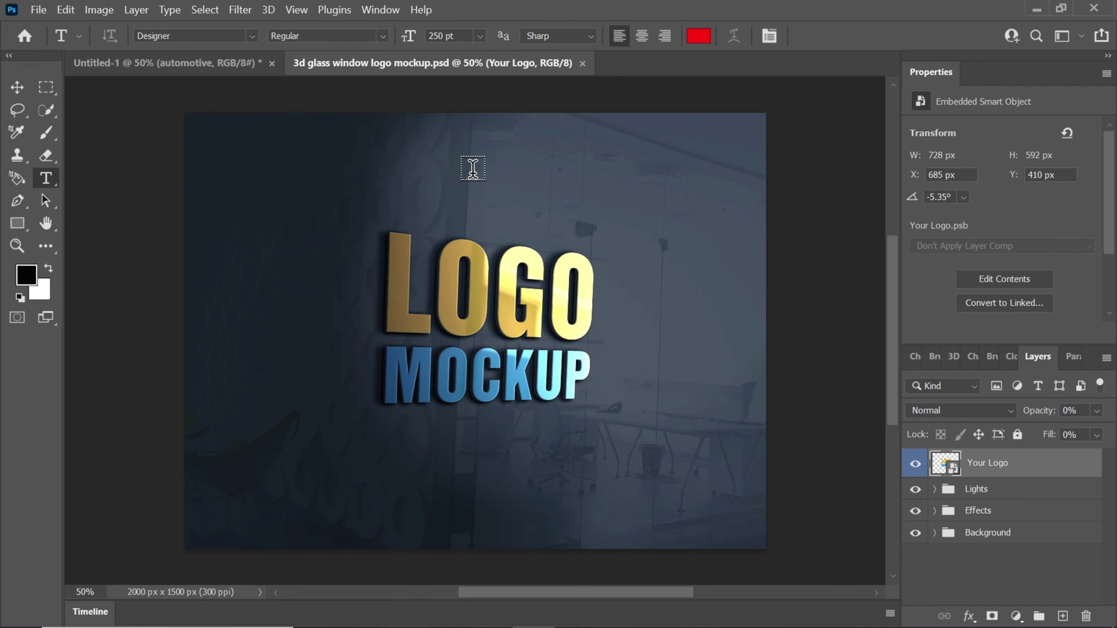
{"action": "double_click", "coordinate": [946, 465]}
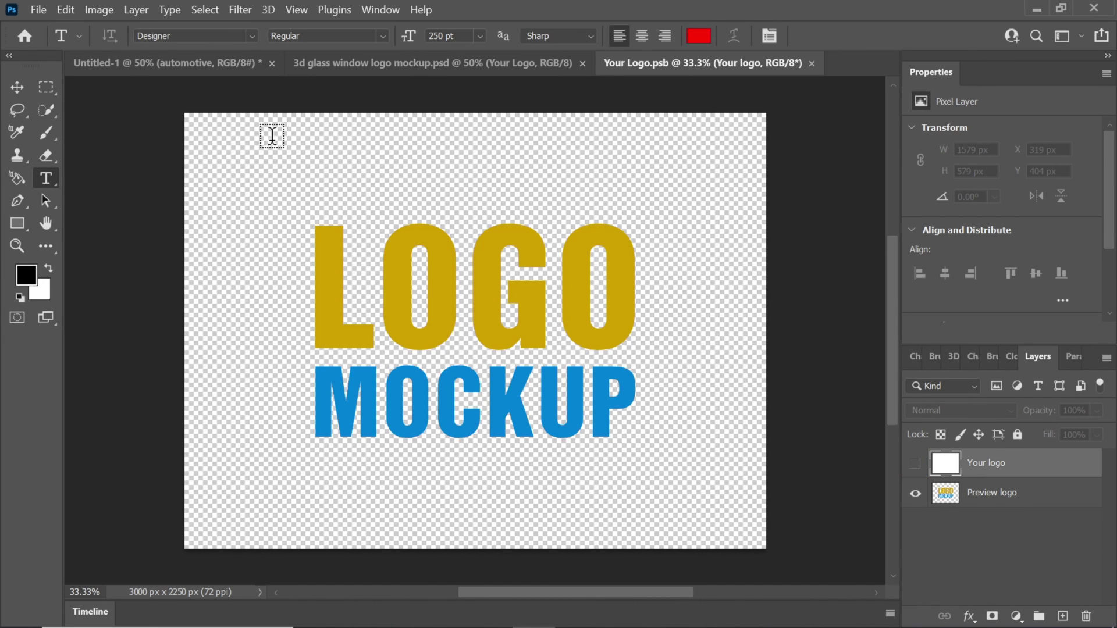
- Drag the HCA Automotive logo layer from Untitled-1 into the Your Logo.psb document
{"action": "left_click", "coordinate": [178, 65]}
{"action": "left_click", "coordinate": [24, 85]}
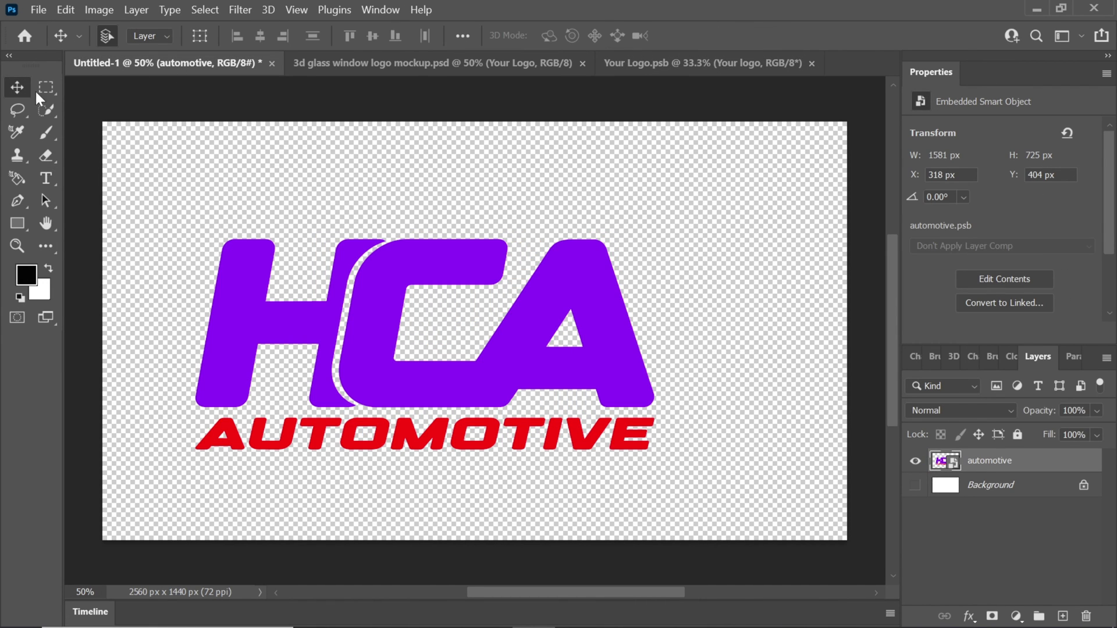
{"action": "left_click_drag", "start_coordinate": [373, 296], "coordinate": [650, 67]}
{"action": "left_click_drag", "start_coordinate": [434, 339], "coordinate": [512, 344]}
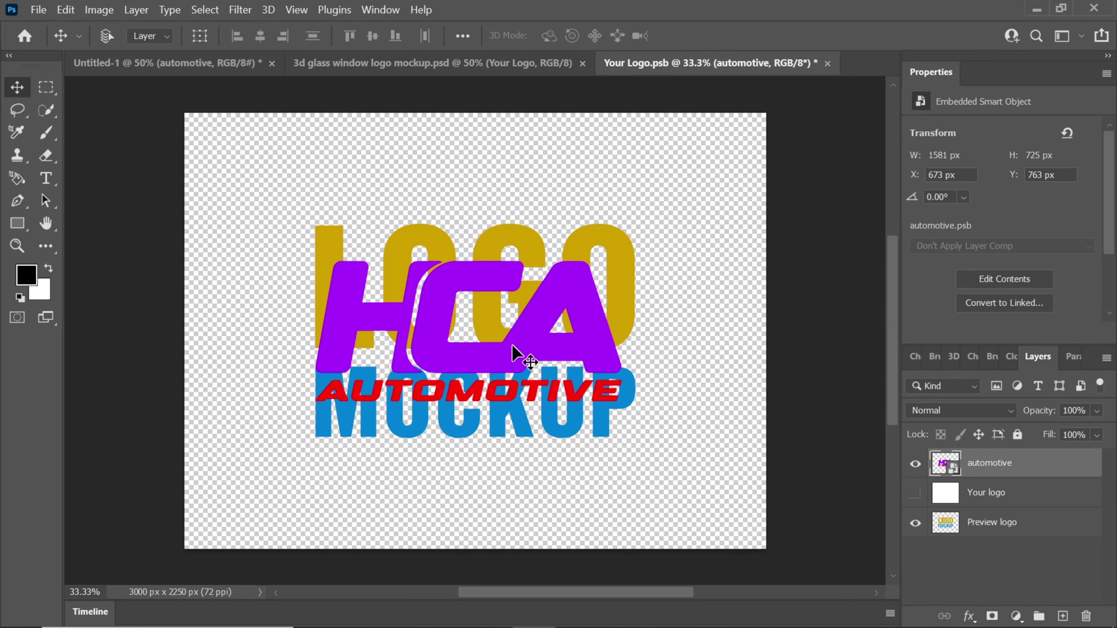
- Scale the logo to about 108% over the placeholder and hide the LOGO MOCKUP layer
{"action": "key", "text": "ctrl+t"}
{"action": "left_click_drag", "start_coordinate": [619, 400], "coordinate": [646, 413]}
{"action": "left_click_drag", "start_coordinate": [606, 333], "coordinate": [607, 333]}
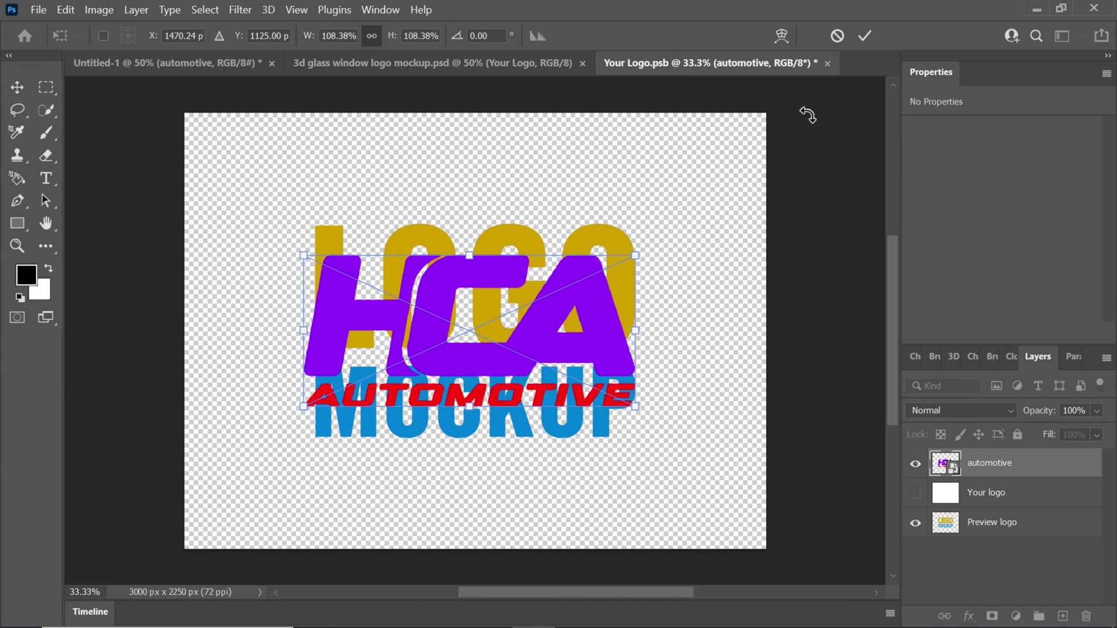
{"action": "left_click", "coordinate": [864, 36]}
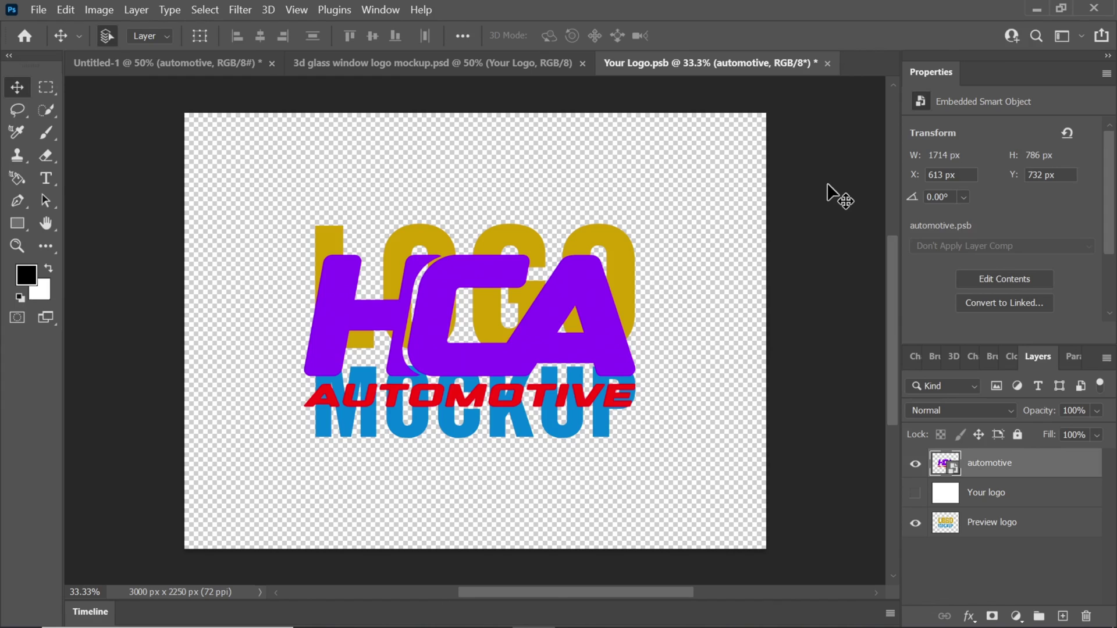
{"action": "left_click", "coordinate": [914, 522]}
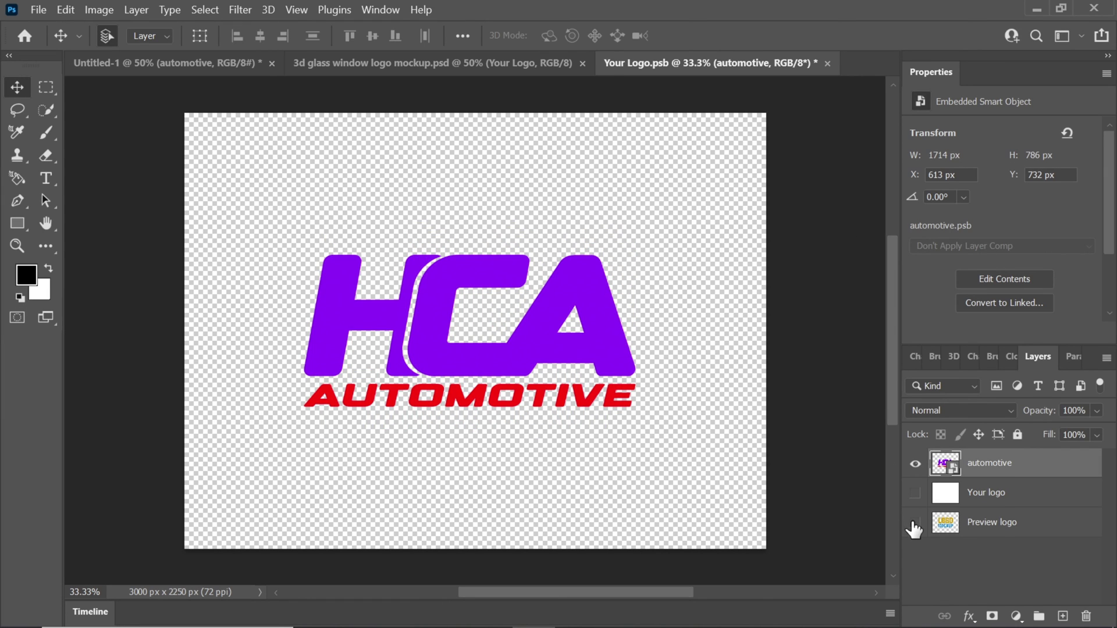
- Close Your Logo.psb, saving its changes, and return to the glass window mockup
{"action": "left_click", "coordinate": [827, 64]}
{"action": "left_click", "coordinate": [495, 254]}
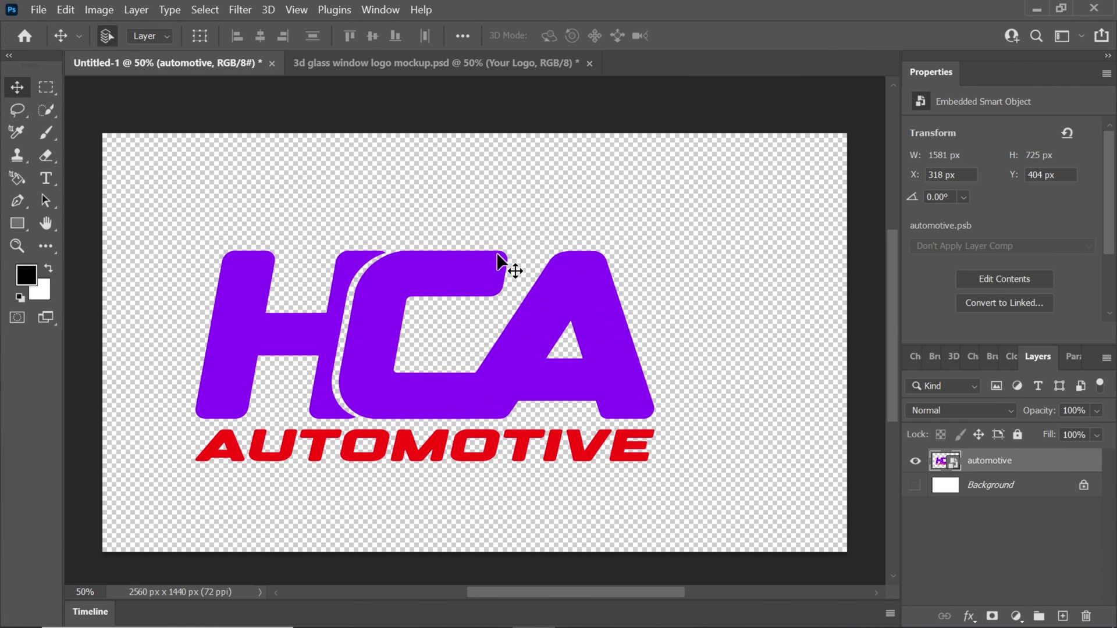
{"action": "left_click", "coordinate": [450, 61]}
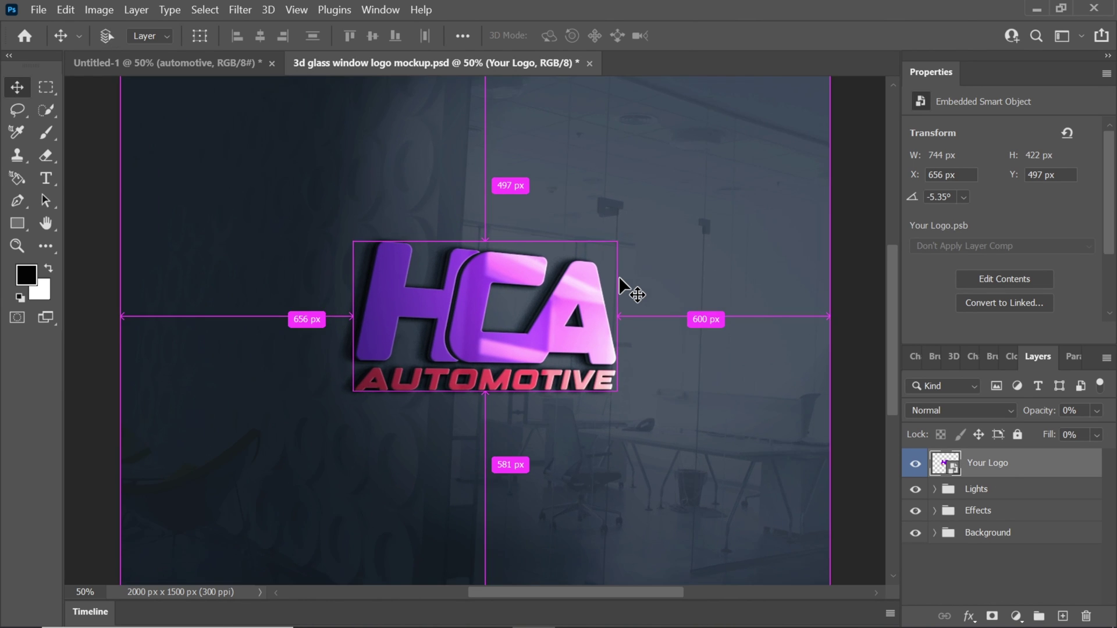
- Nudge the HCA Automotive logo up about 10 px on the glass-window mockup
{"action": "key", "text": "ctrl+plus"}
{"action": "key", "text": "ctrl+plus"}
{"action": "key", "text": "ctrl+plus"}
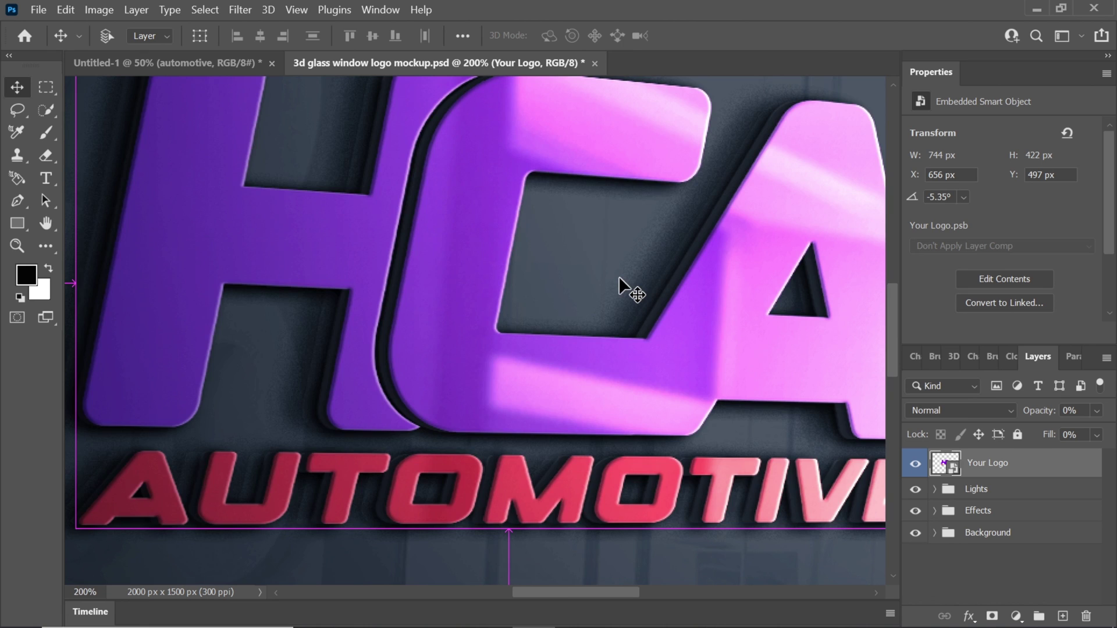
{"action": "key", "text": "ctrl+minus"}
{"action": "key", "text": "shift+Up"}
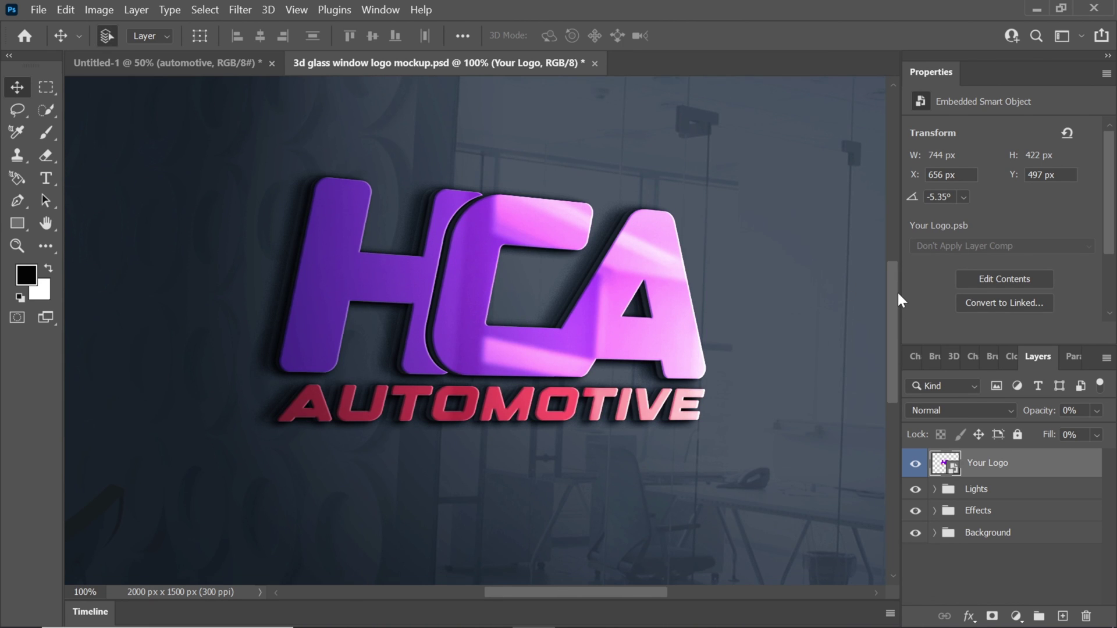
{"action": "key", "text": "ctrl+minus"}
{"action": "key", "text": "ctrl+minus"}
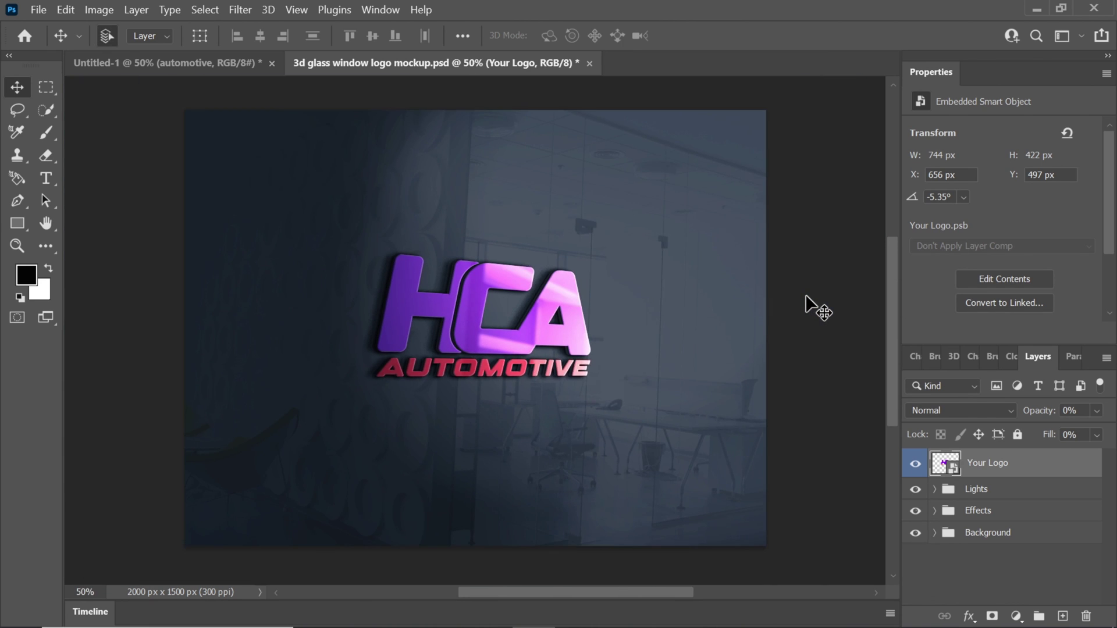
{"action": "key", "text": "ctrl+plus"}
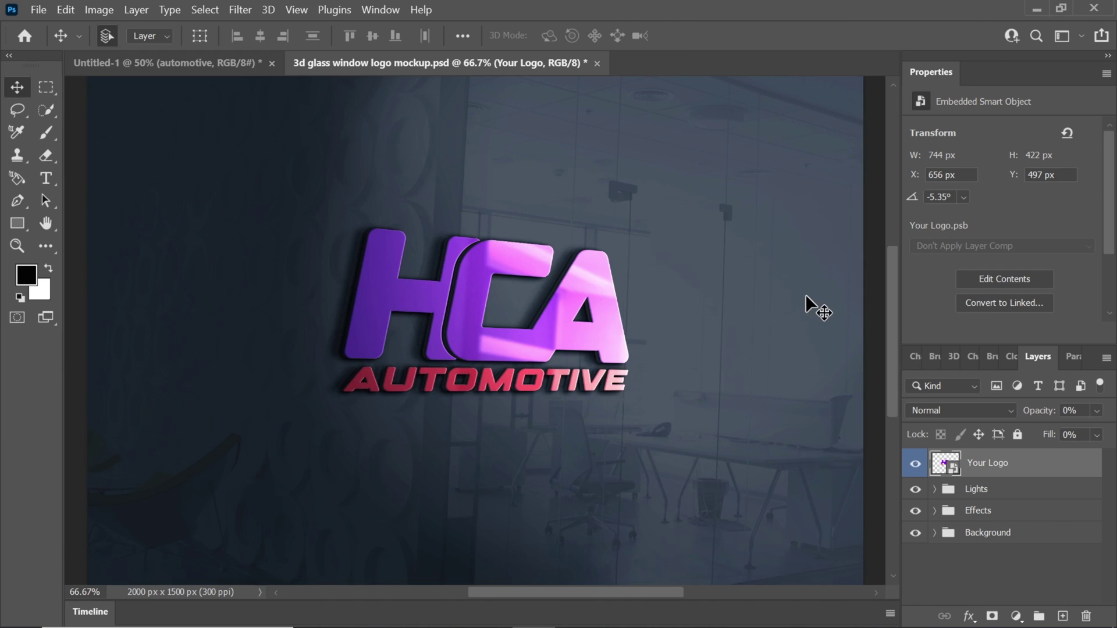